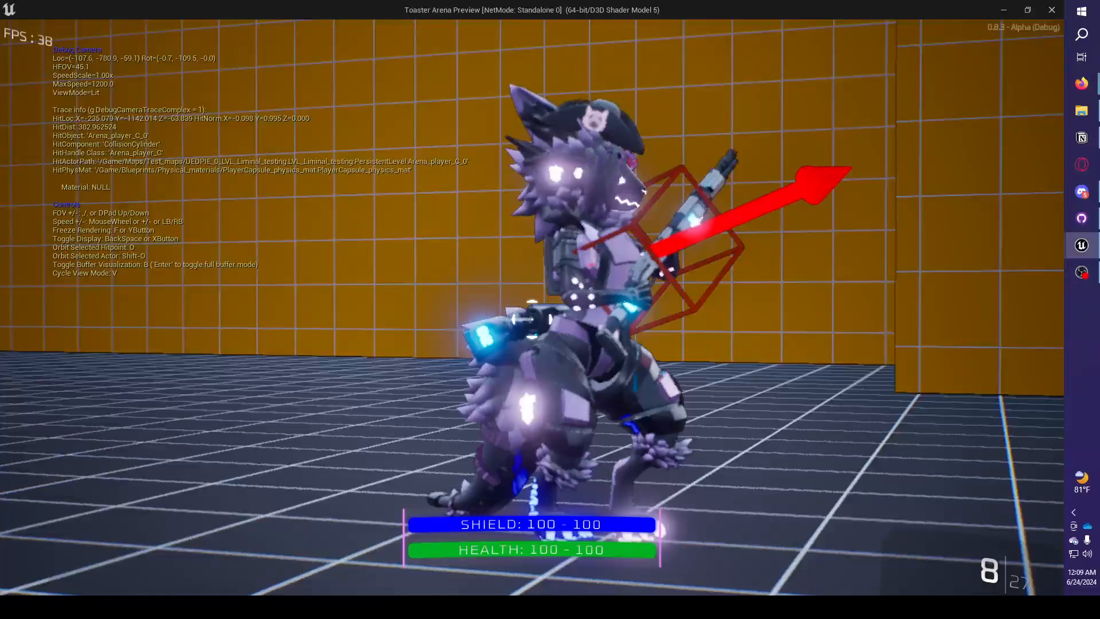
Exit the debug camera and run the character side to side to examine how its body turns while holding the weapon.
{"action": "key", "text": "semicolon"}
{"action": "key", "text": "w"}
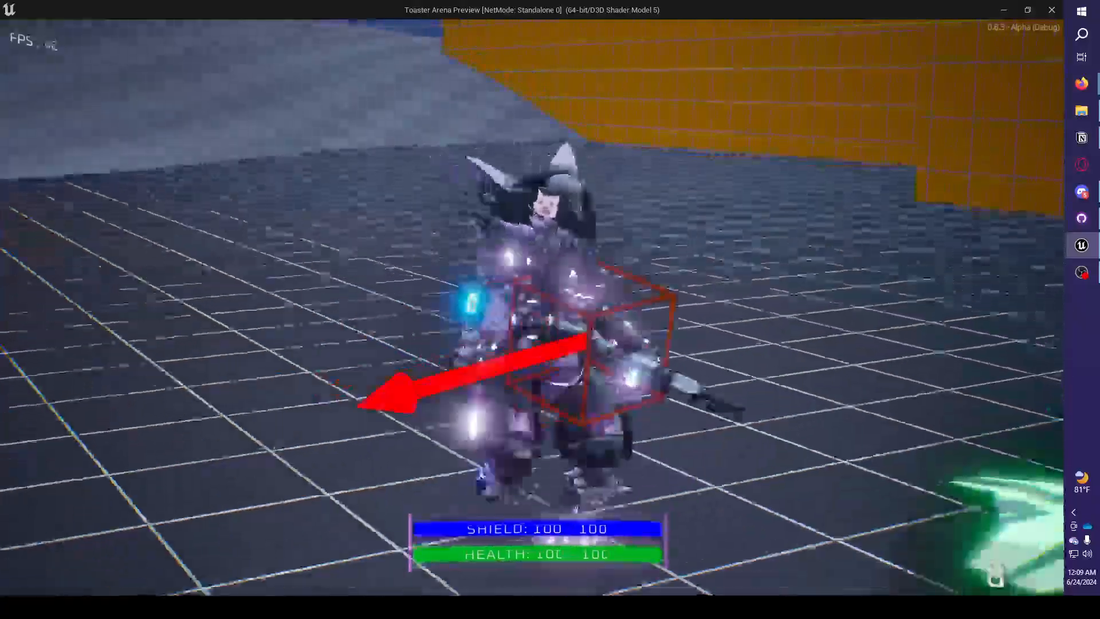
{"action": "key", "text": "a"}
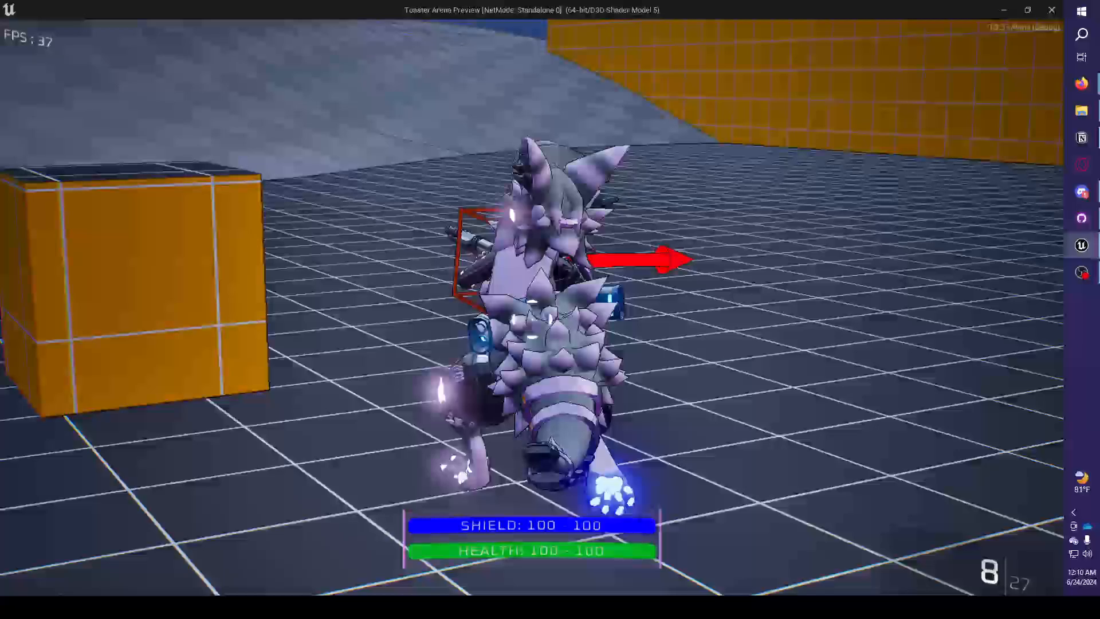
{"action": "key", "text": "d"}
{"action": "key", "text": "a"}
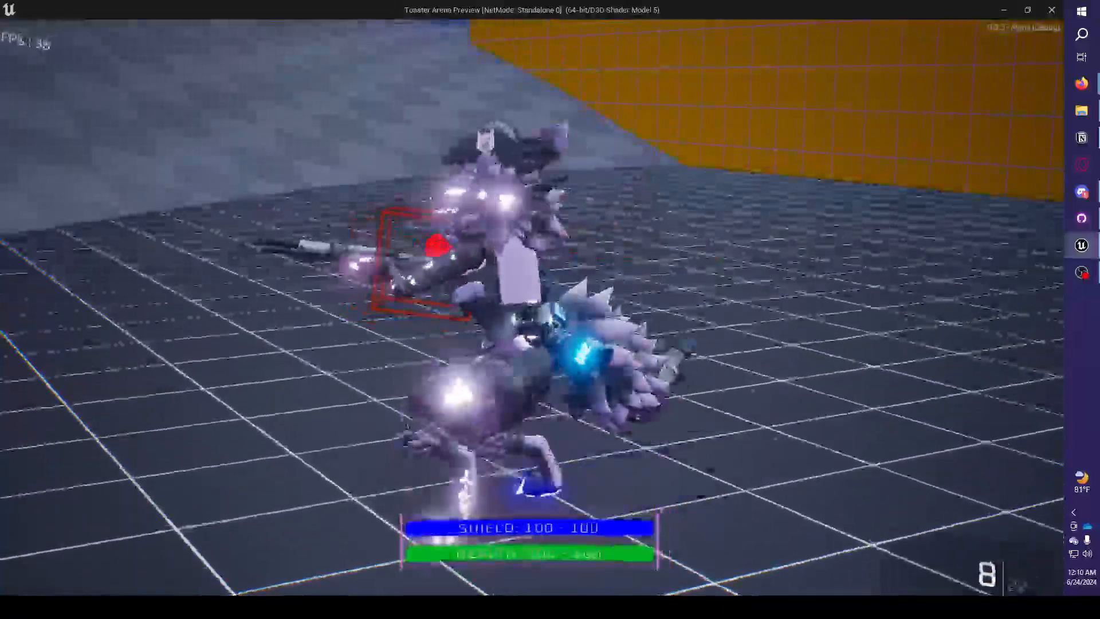
{"action": "key", "text": "d"}
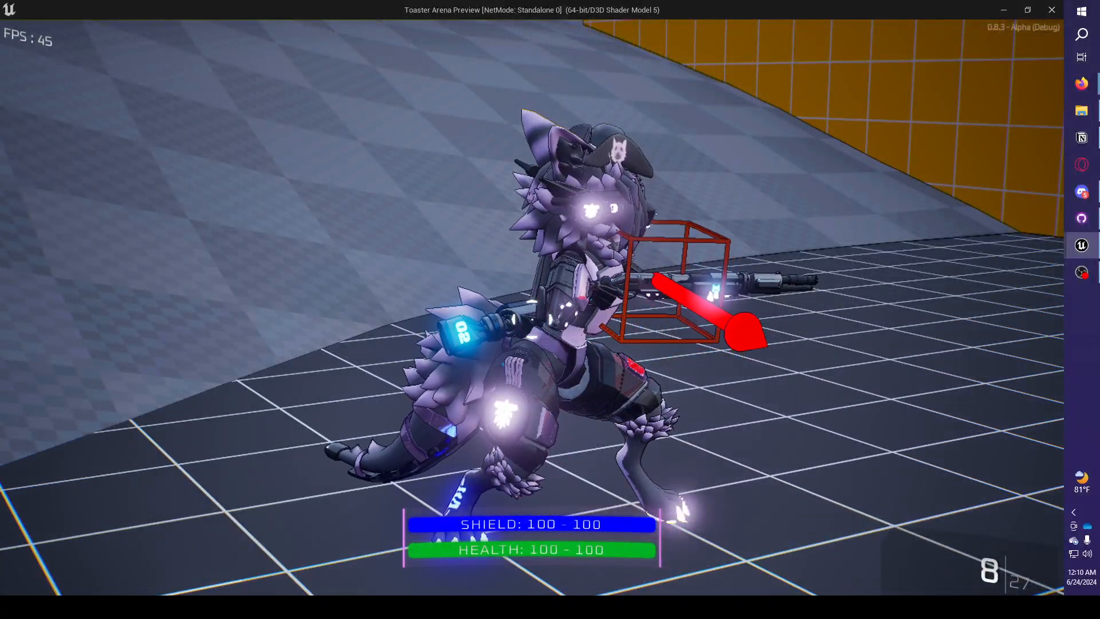
{"action": "key", "text": "a"}
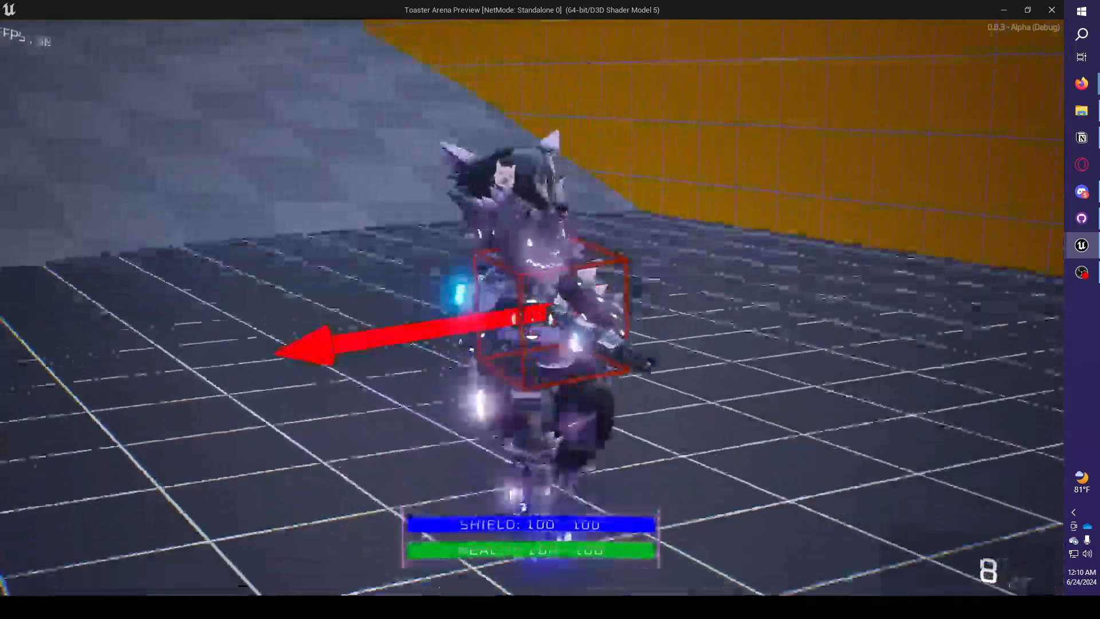
{"action": "key", "text": "d"}
{"action": "key", "text": "a"}
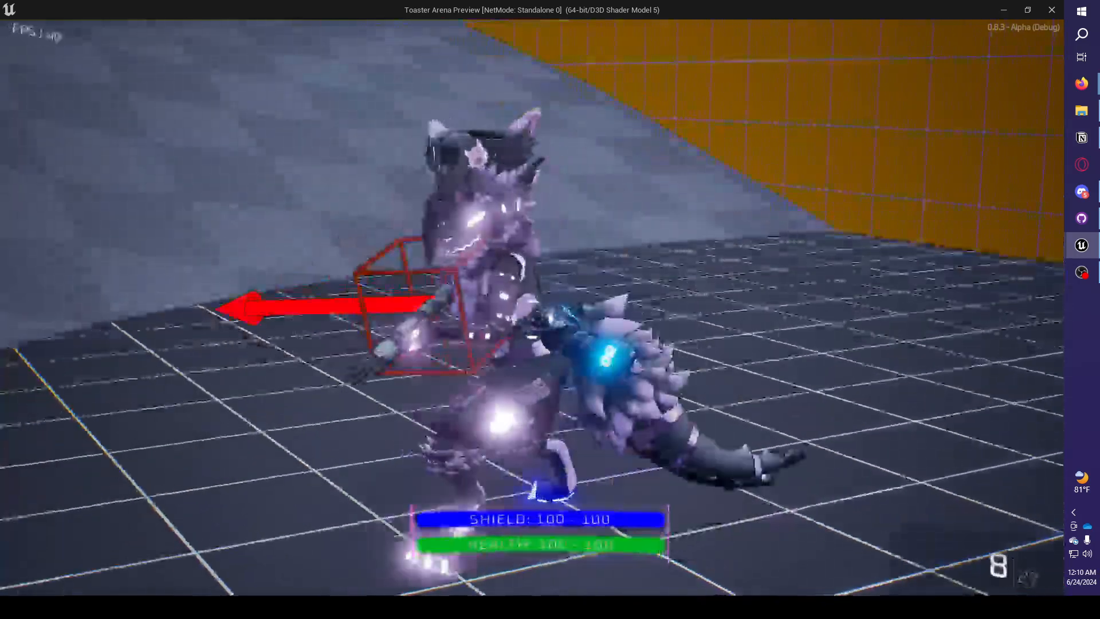
{"action": "key", "text": "d"}
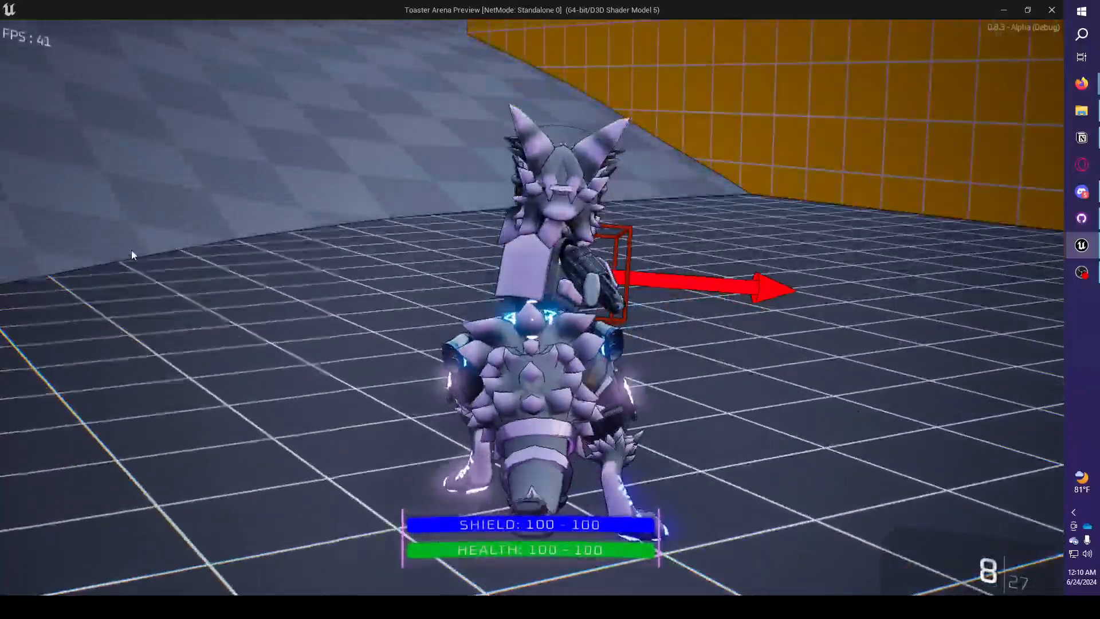
Turn on Hide Hud in the game's accessibility options and resume the play session.
{"action": "key", "text": "Escape"}
{"action": "left_click", "coordinate": [176, 204]}
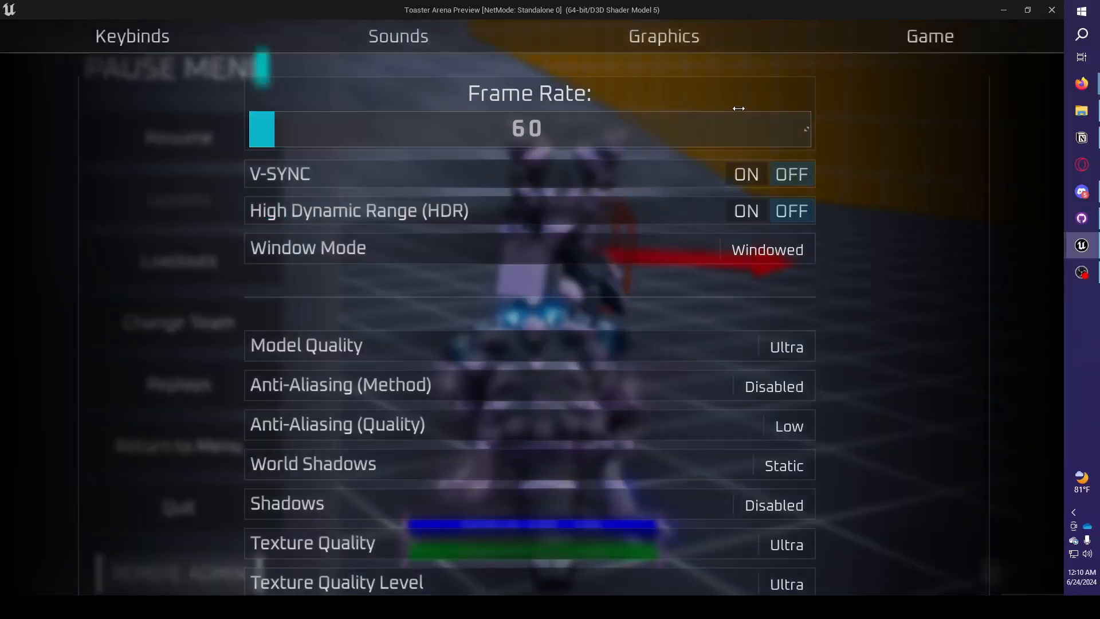
{"action": "left_click", "coordinate": [987, 34]}
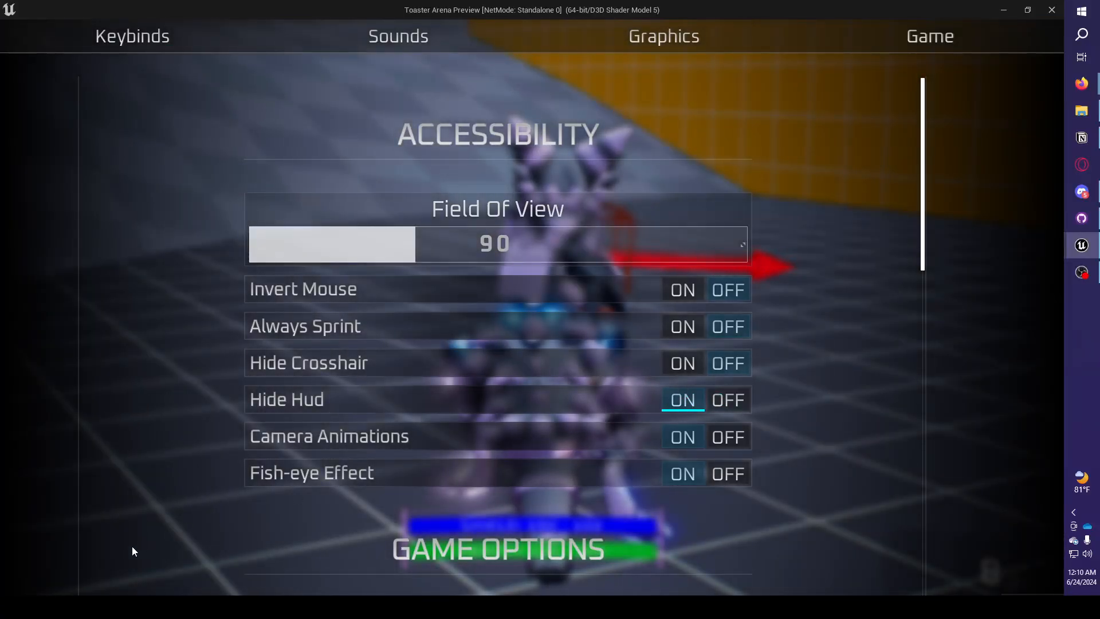
{"action": "key", "text": "Escape"}
{"action": "left_click", "coordinate": [142, 146]}
Run the character in all four directions over the grid floor and the checkered slope to examine its directional movement animation.
{"action": "key", "text": "a"}
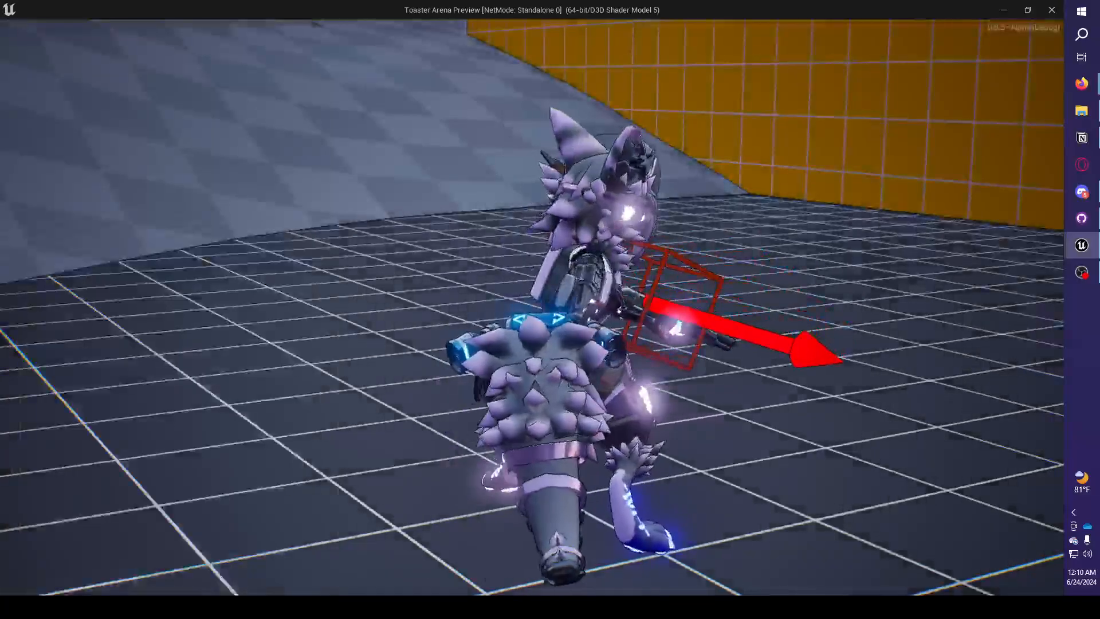
{"action": "key", "text": "s"}
{"action": "key", "text": "d"}
{"action": "key", "text": "w"}
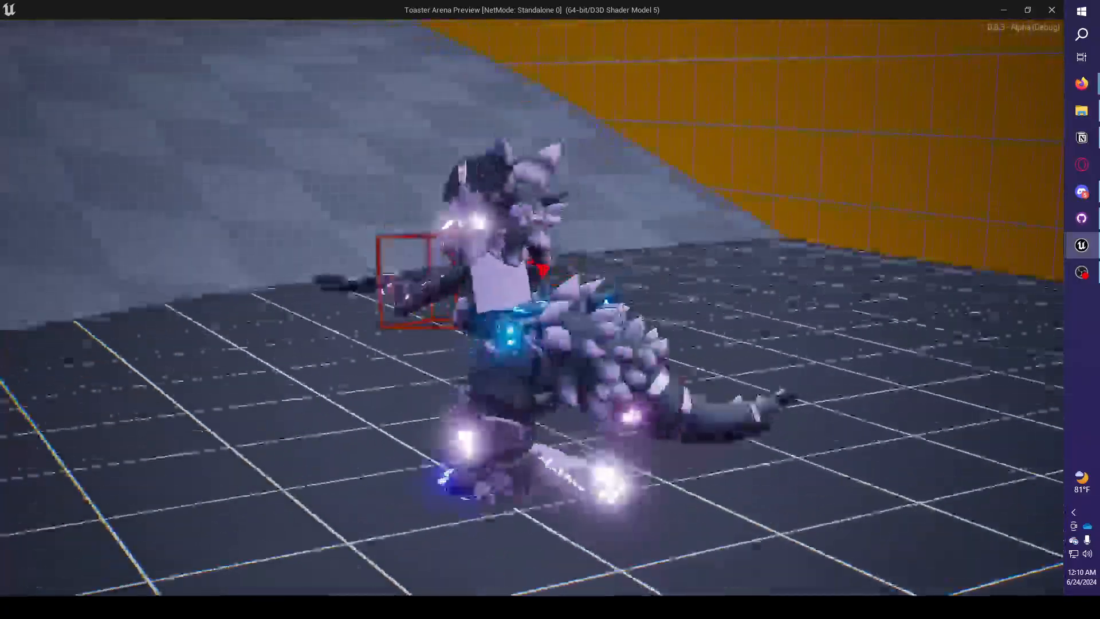
{"action": "key", "text": "a"}
{"action": "key", "text": "s"}
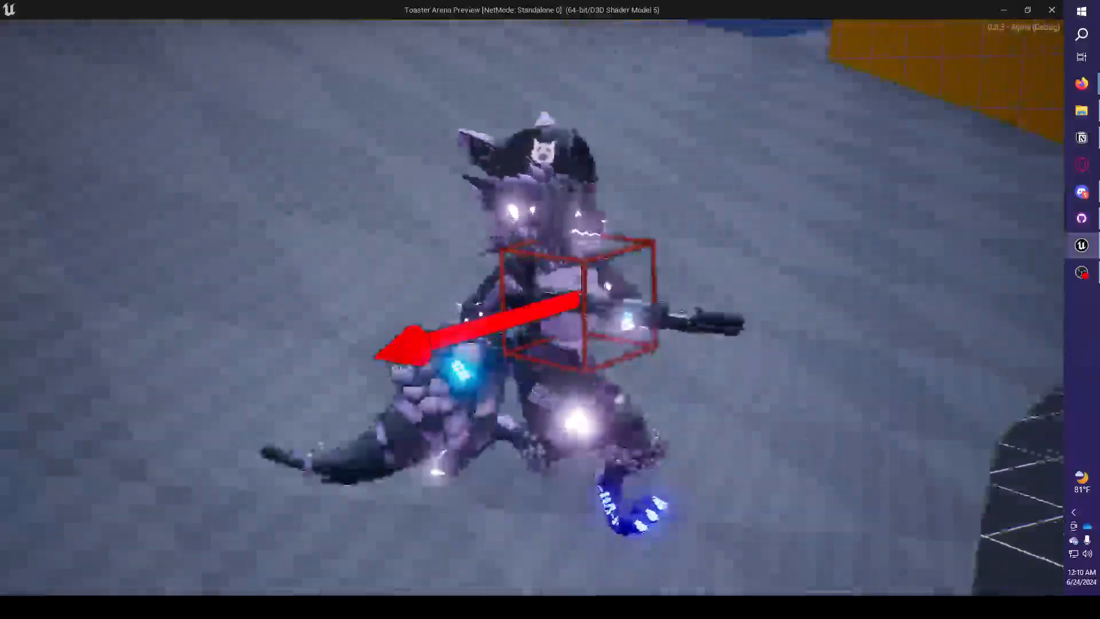
{"action": "key", "text": "s"}
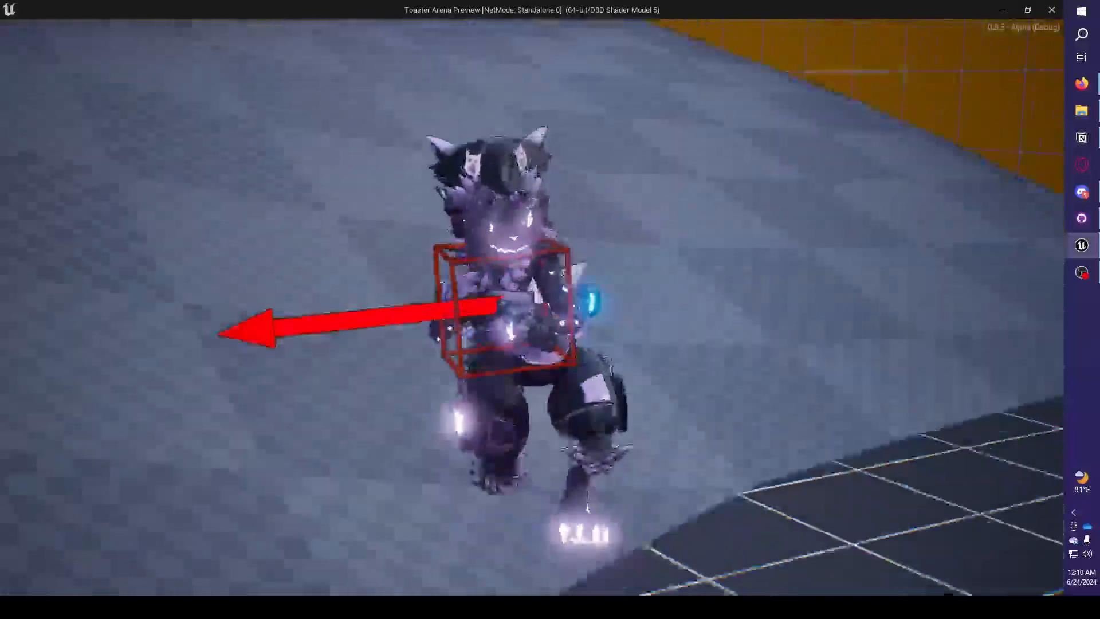
{"action": "key", "text": "s"}
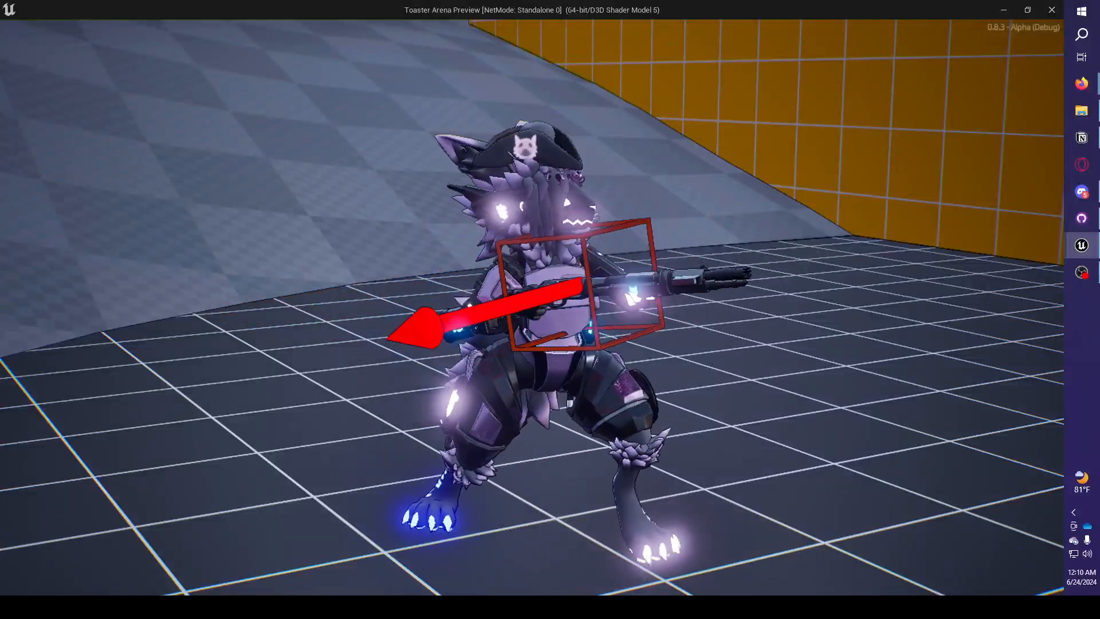
Repeatedly reverse the character's sideways direction on the grid floor to examine the alignment of its legs, torso and weapon.
{"action": "key", "text": "d"}
{"action": "key", "text": "w"}
{"action": "key", "text": "a"}
{"action": "key", "text": "s"}
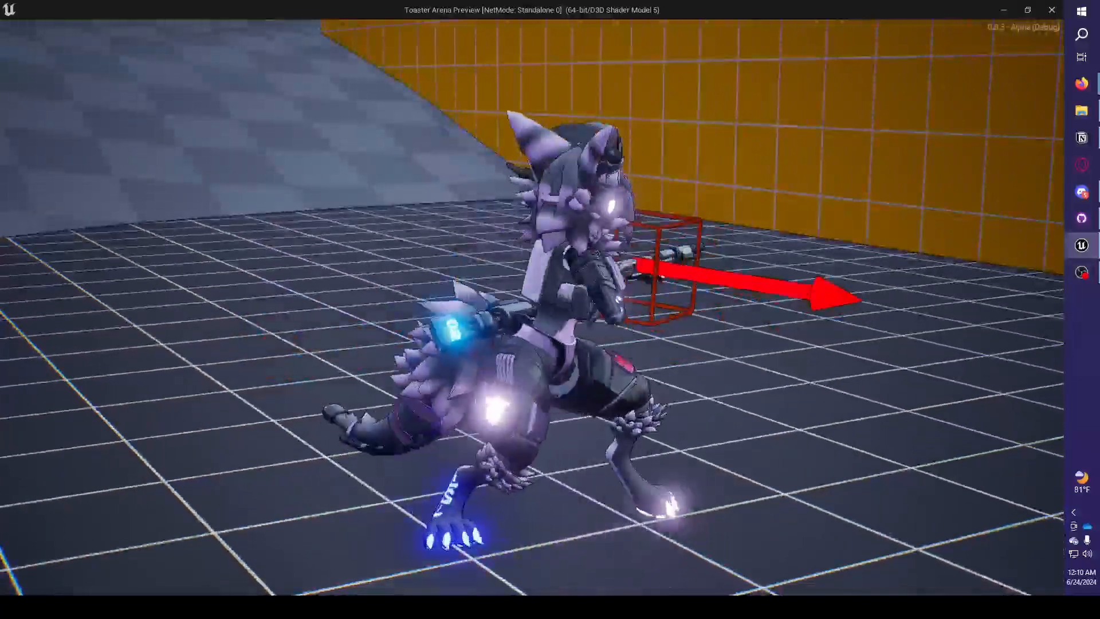
{"action": "key", "text": "a"}
{"action": "key", "text": "d"}
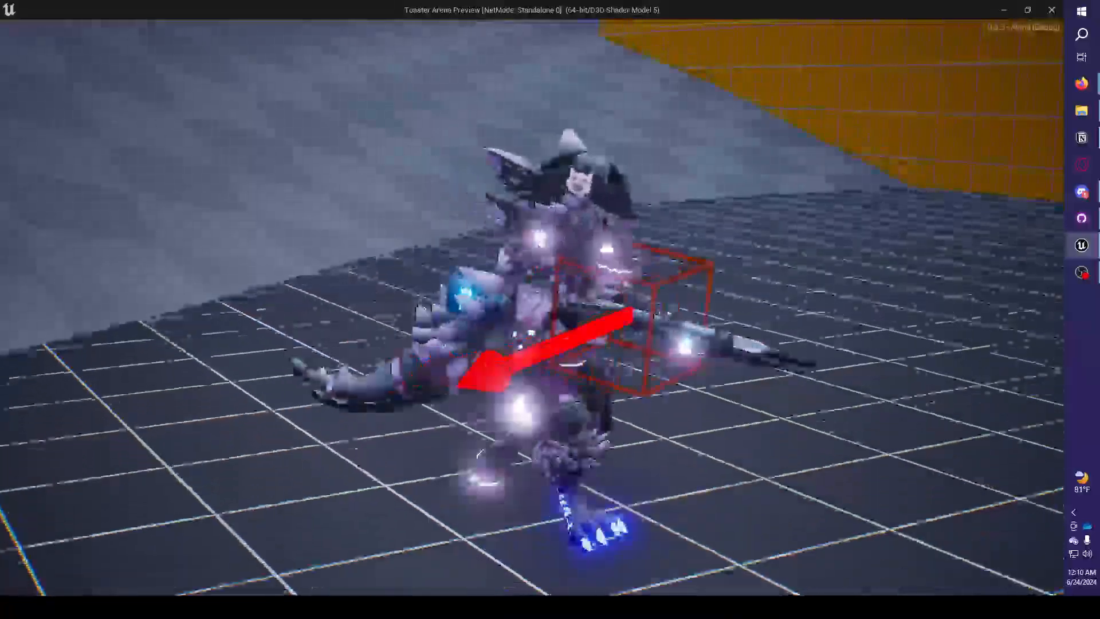
{"action": "key", "text": "a"}
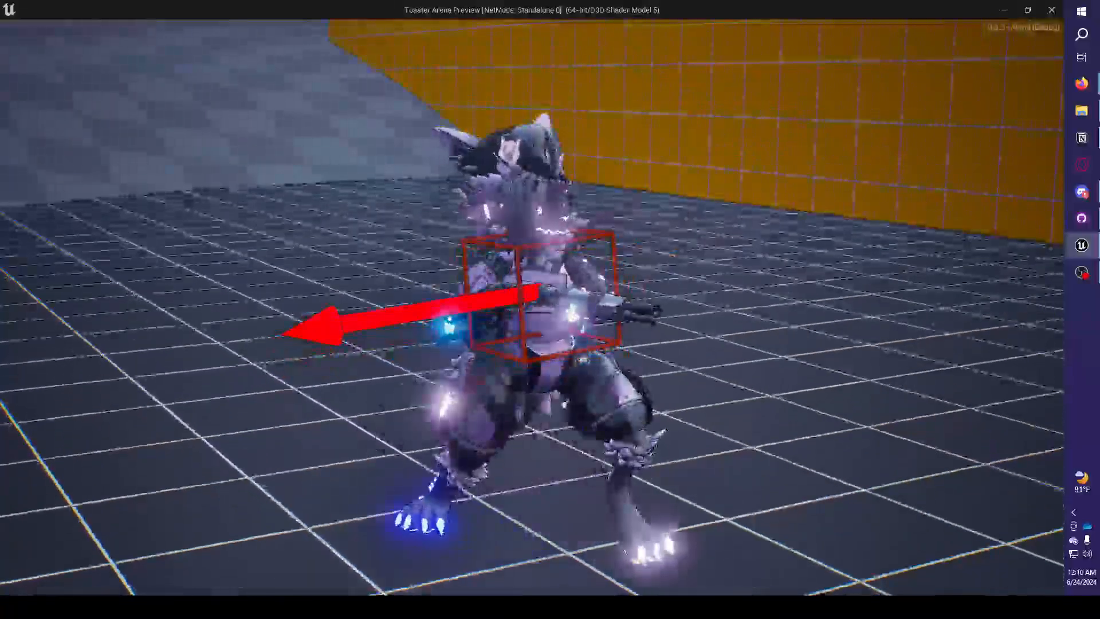
{"action": "key", "text": "d"}
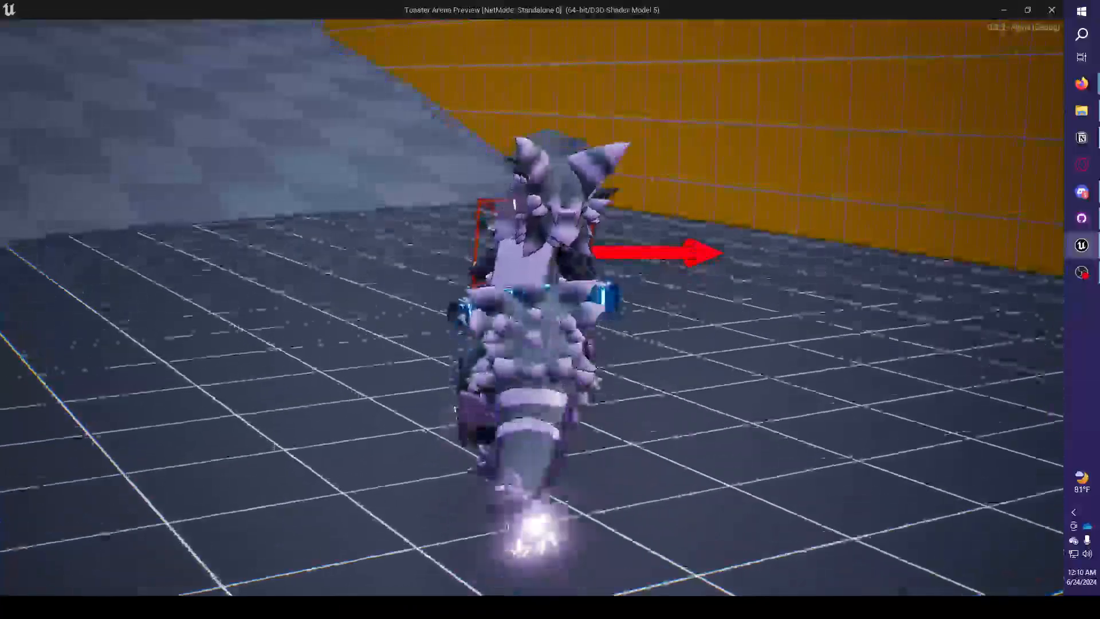
{"action": "key", "text": "s"}
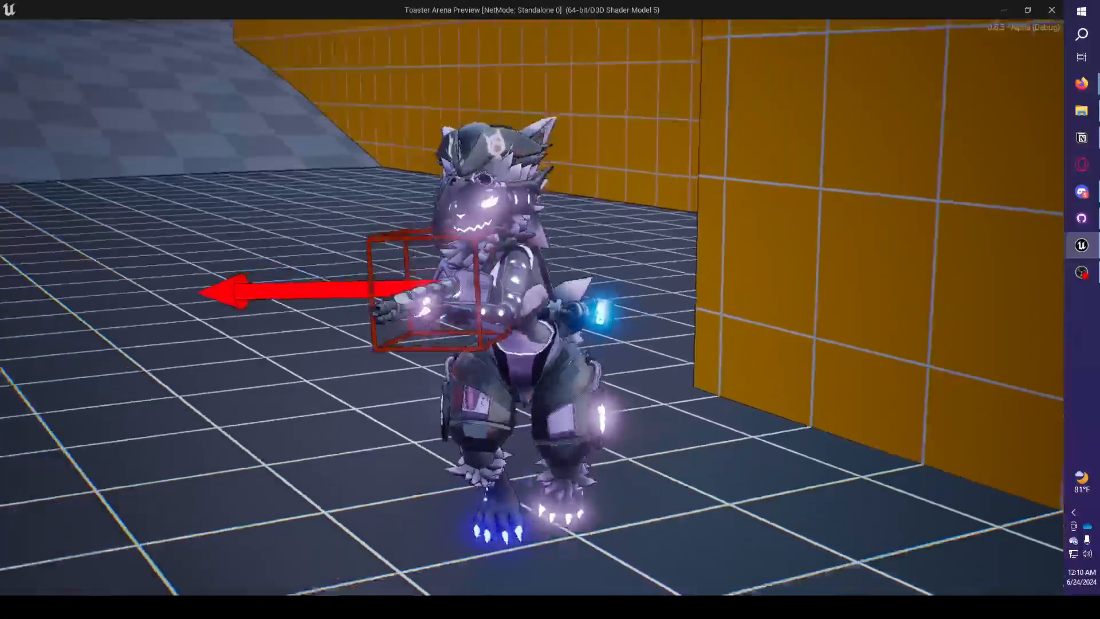
{"action": "key", "text": "d"}
{"action": "key", "text": "a"}
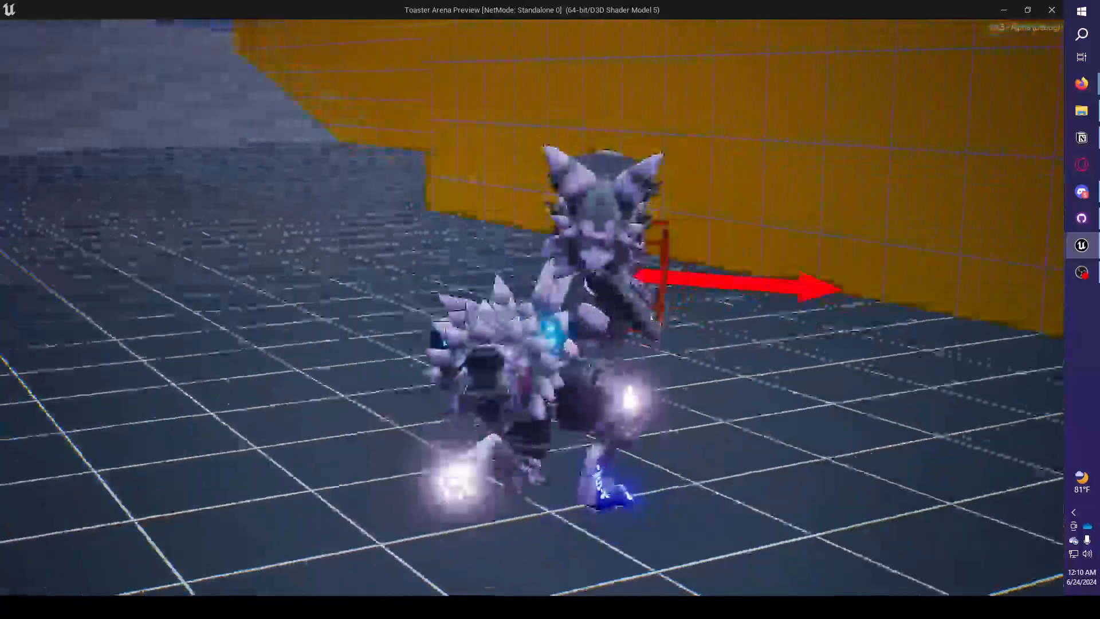
{"action": "key", "text": "d"}
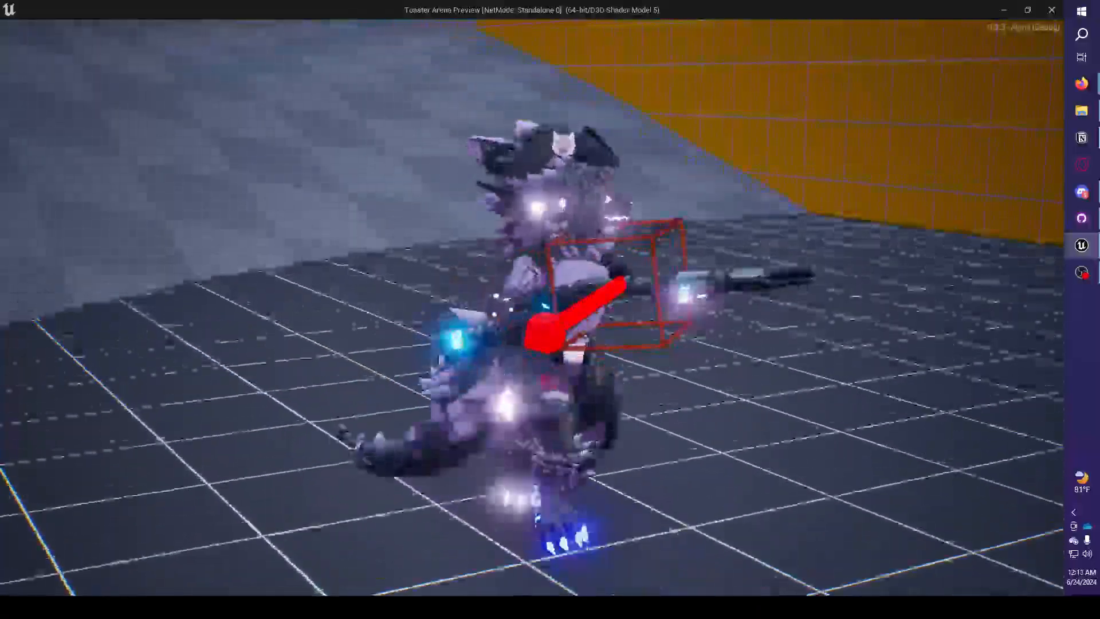
Run the character up onto the checkered terrain and strafe both ways to examine its leg and tail motion there.
{"action": "key", "text": "w"}
{"action": "key", "text": "a"}
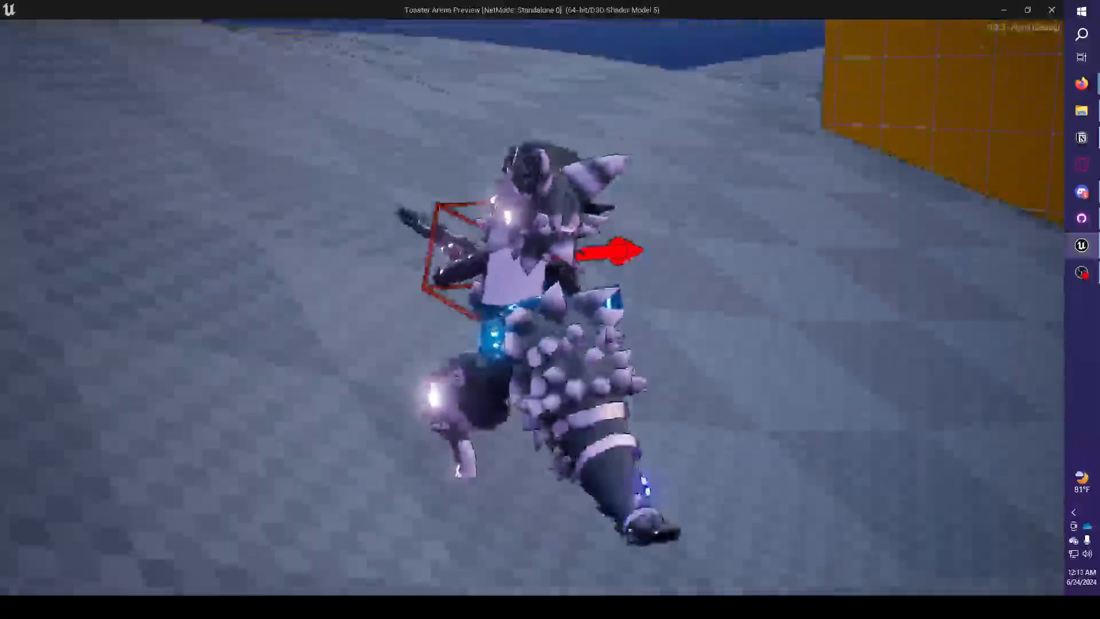
{"action": "key", "text": "a"}
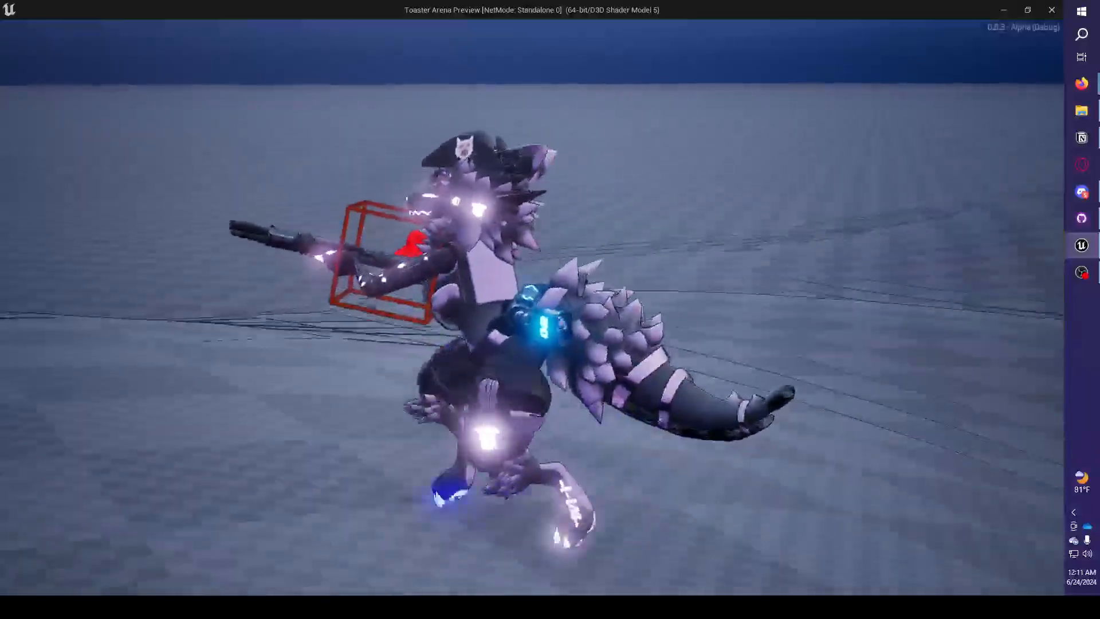
{"action": "key", "text": "d"}
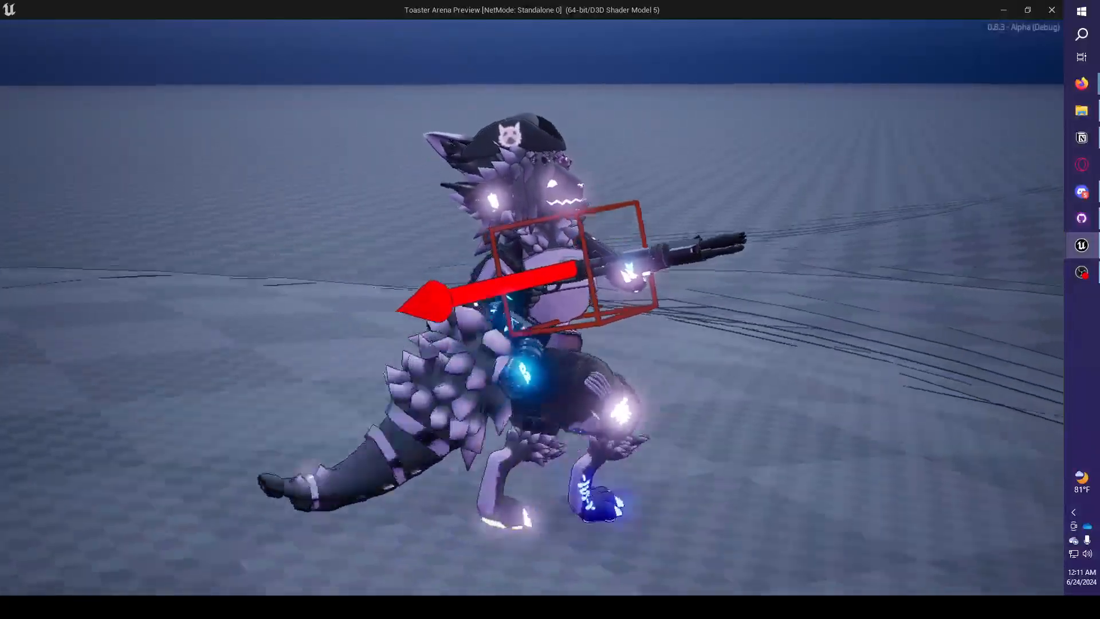
{"action": "key", "text": "w"}
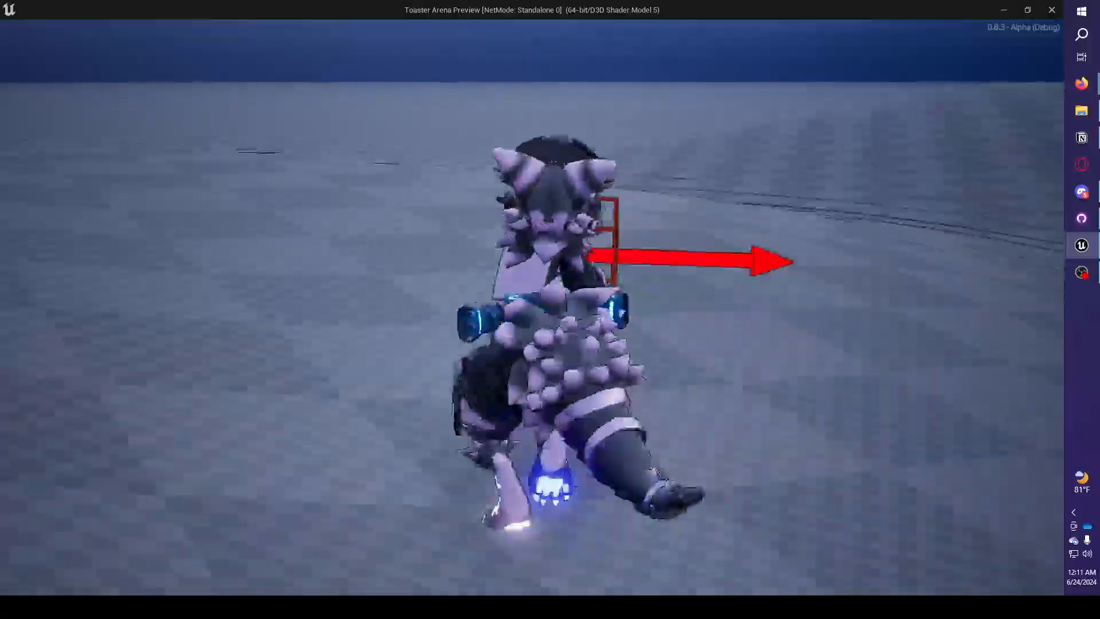
{"action": "key", "text": "a"}
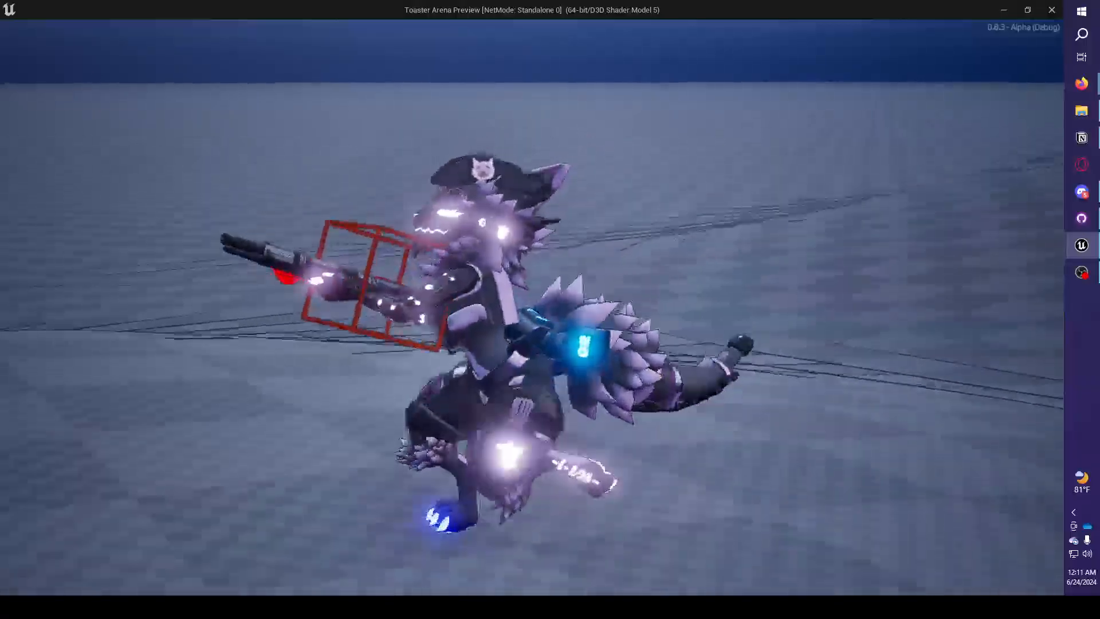
Move the character backward and sideways on the checkered terrain with varied weapon aim to examine its upper-body pose.
{"action": "key", "text": "s"}
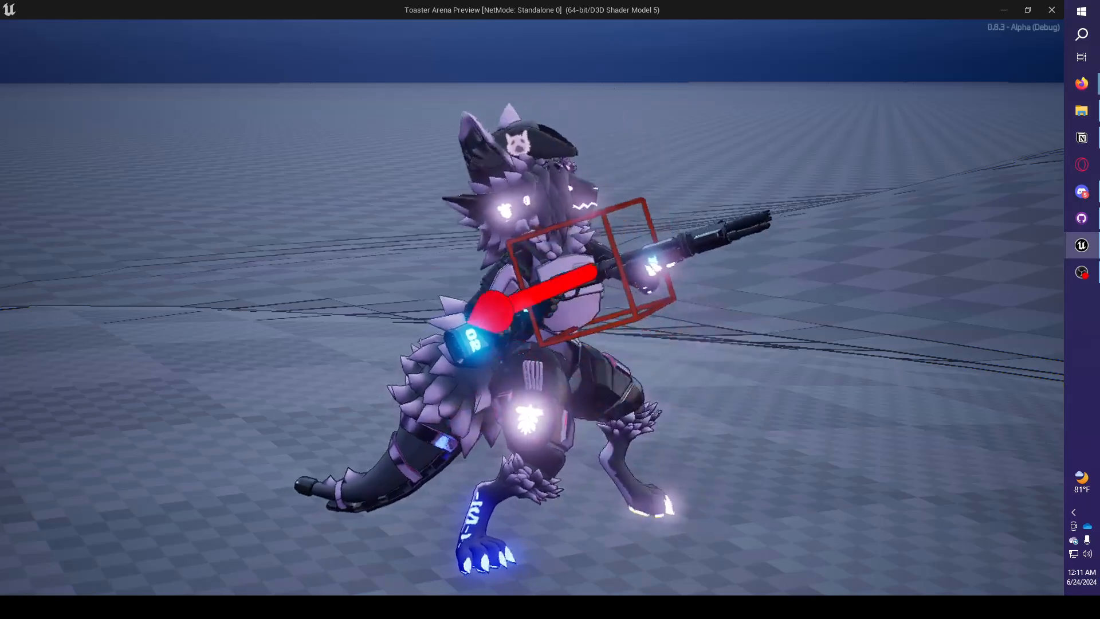
{"action": "key", "text": "a"}
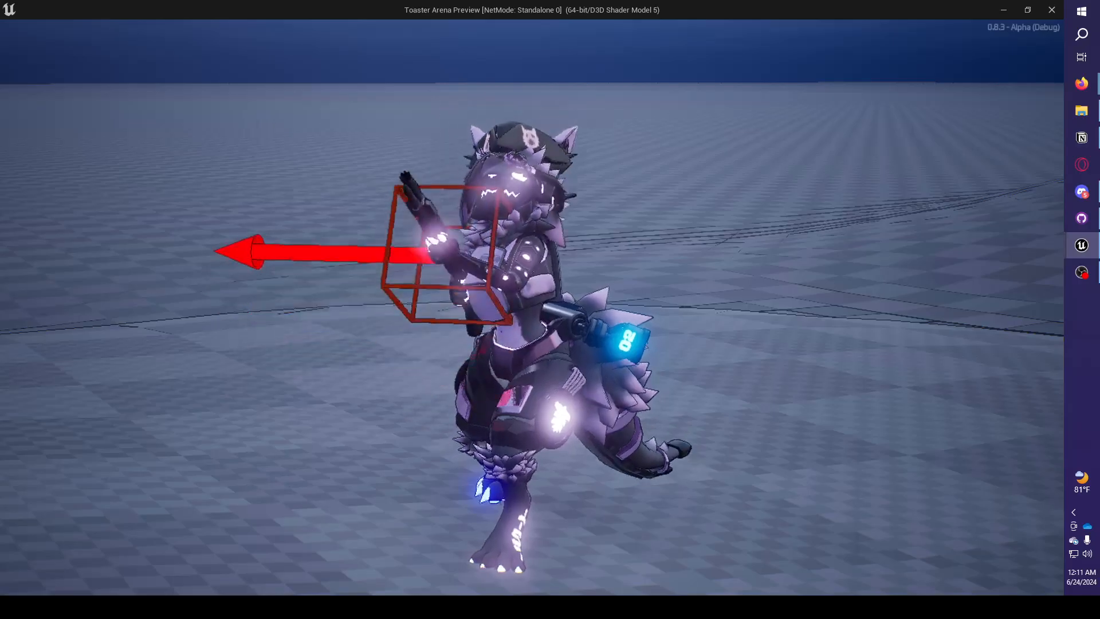
{"action": "key", "text": "d"}
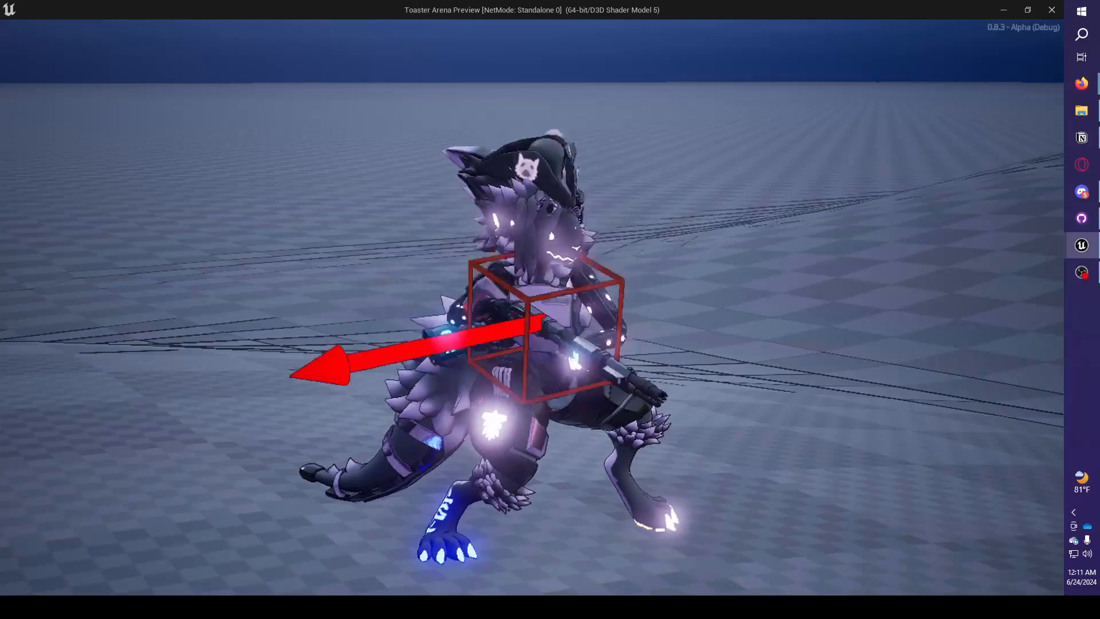
{"action": "key", "text": "s"}
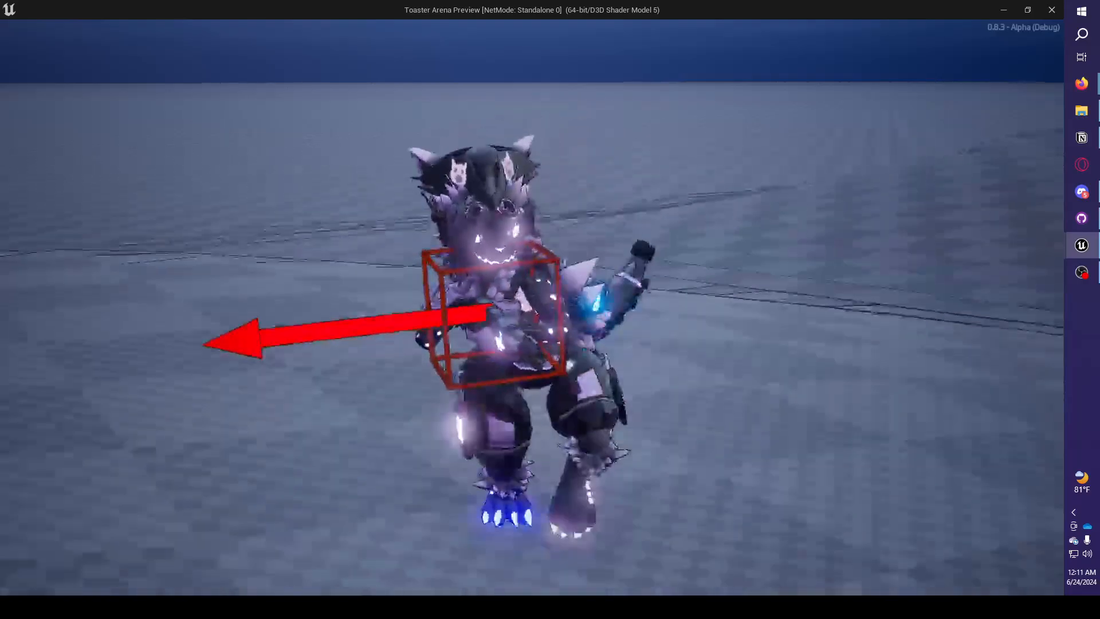
{"action": "key", "text": "d"}
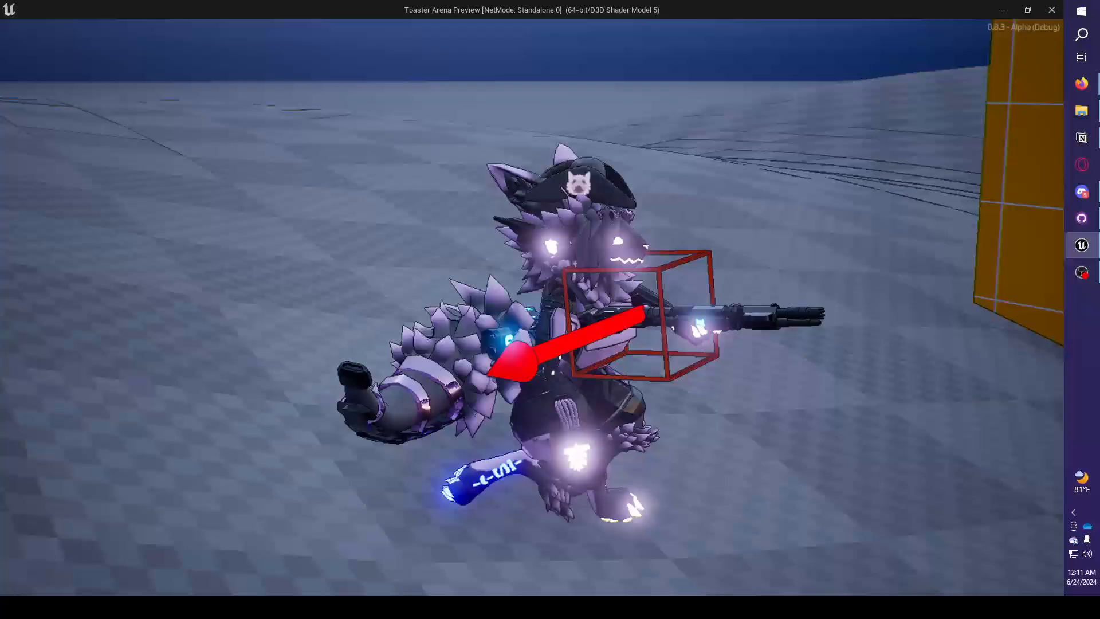
Return the character to the grid floor and move it in several directions to examine the tilted upper body and weapon.
{"action": "key", "text": "s"}
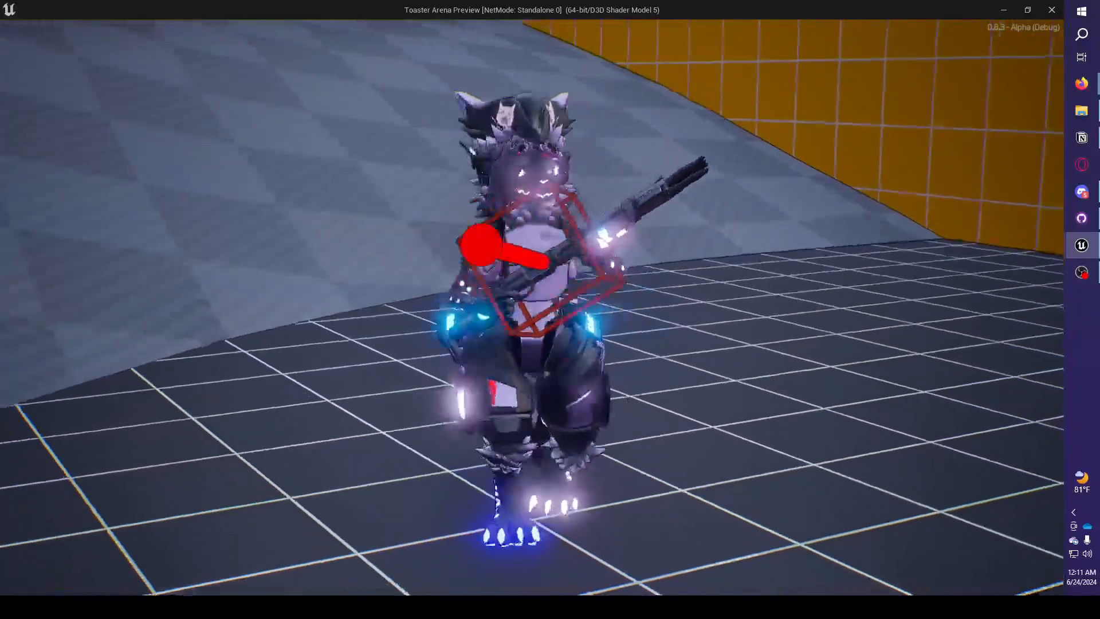
{"action": "key", "text": "d"}
{"action": "key", "text": "w"}
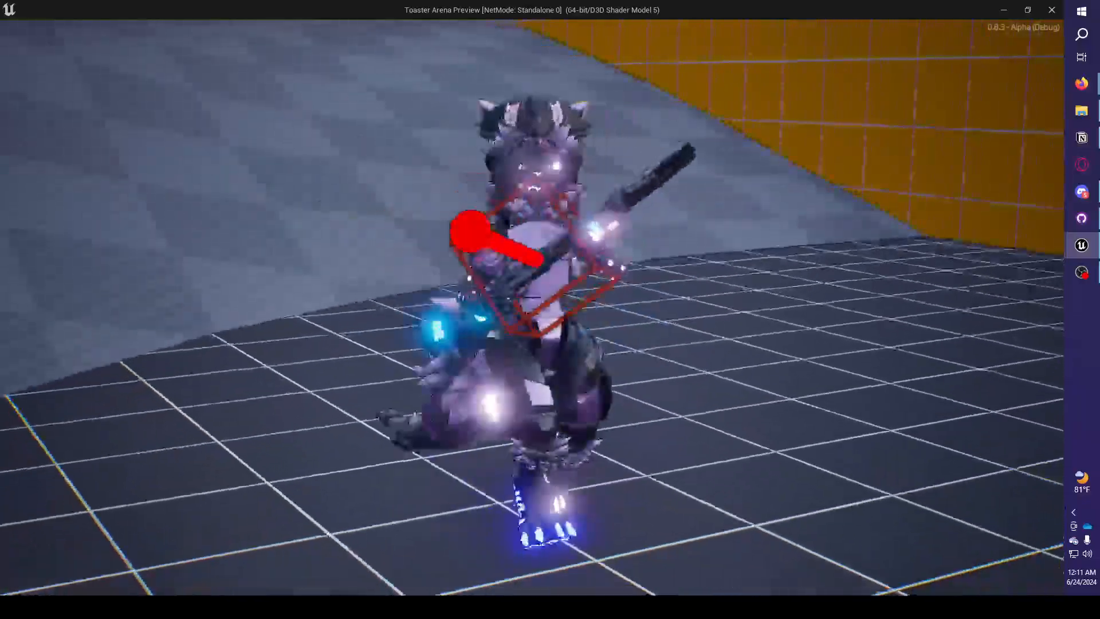
{"action": "key", "text": "d"}
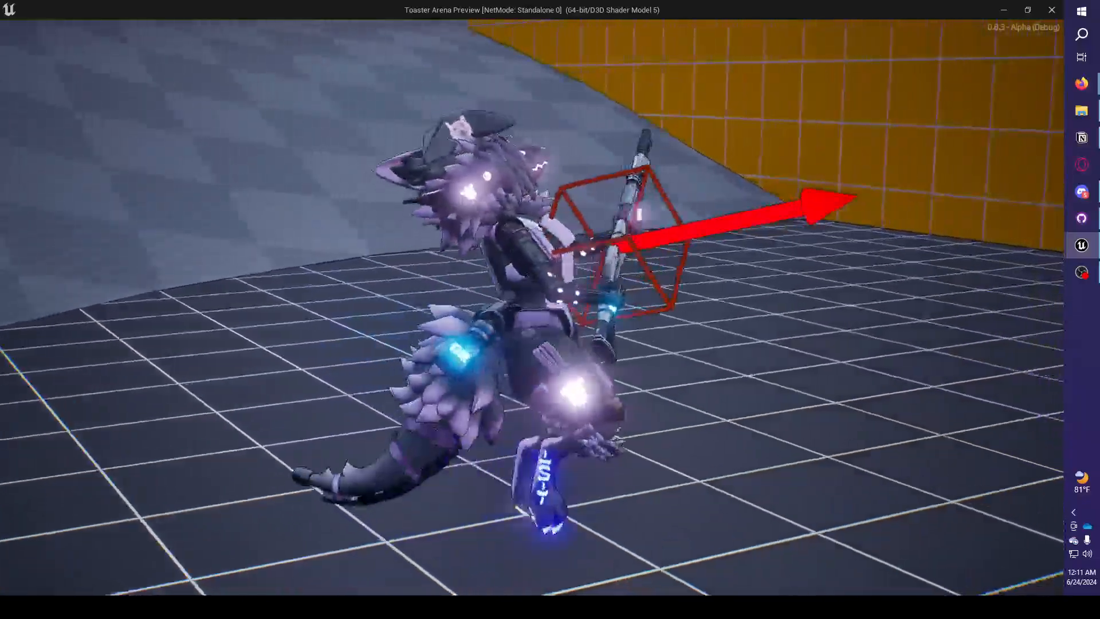
{"action": "key", "text": "a"}
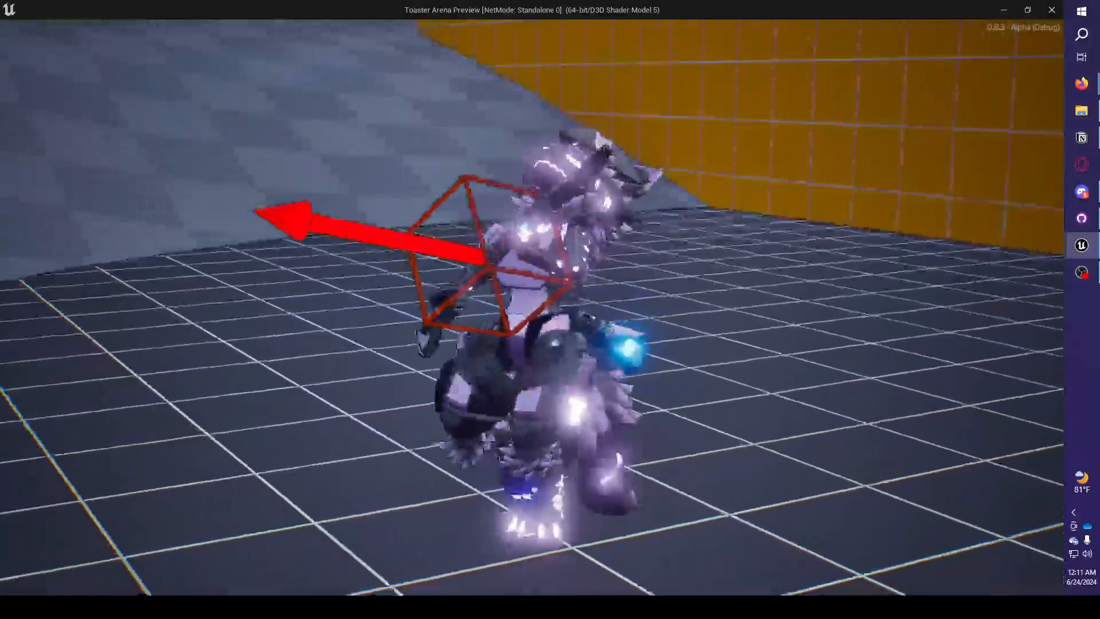
Repeatedly alternate the character's sideways direction near the orange wall to examine how its torso, legs and weapon follow.
{"action": "key", "text": "d"}
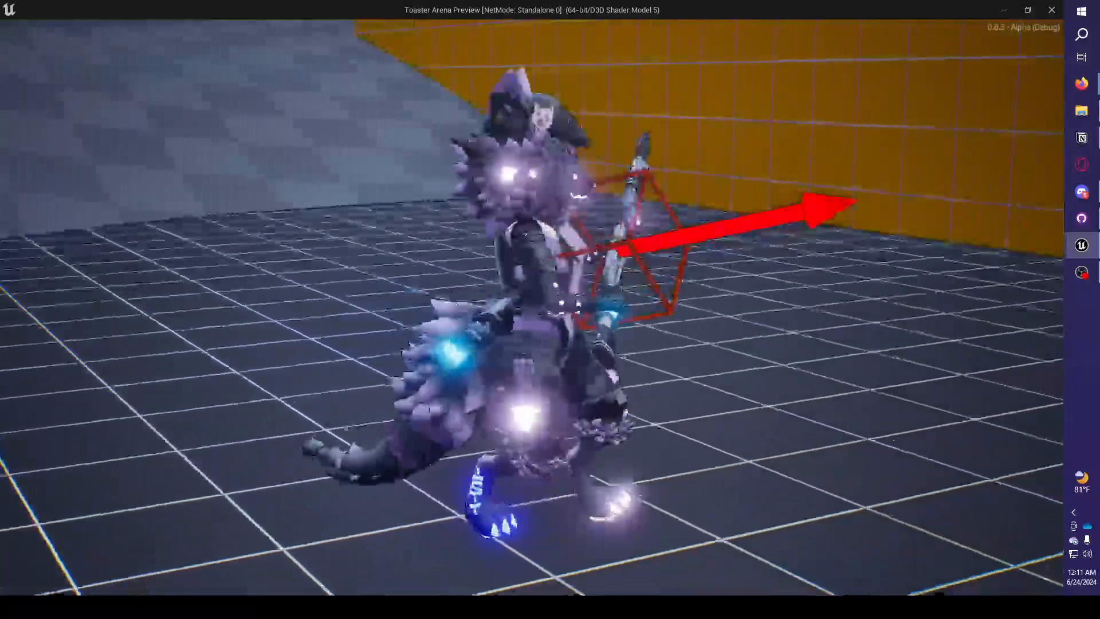
{"action": "key", "text": "a"}
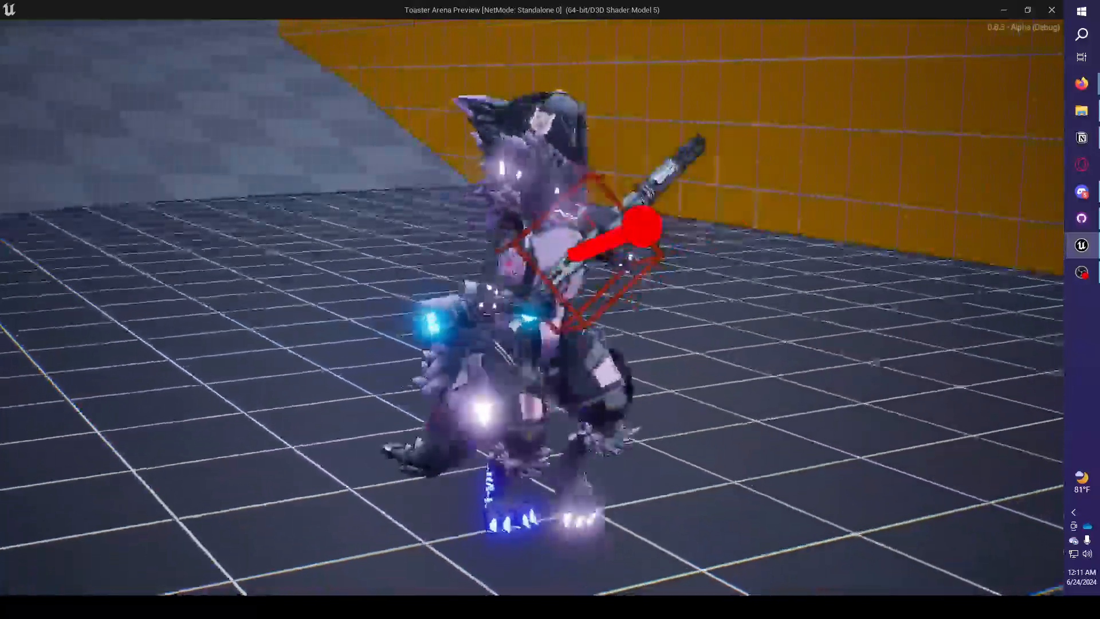
{"action": "key", "text": "d"}
{"action": "key", "text": "a"}
{"action": "key", "text": "d"}
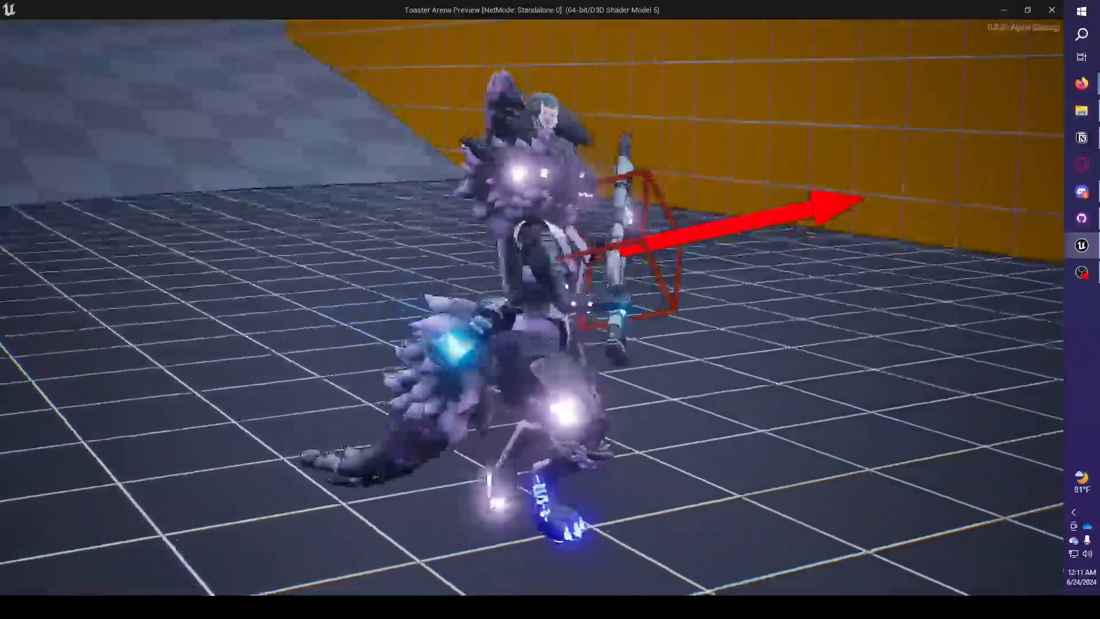
{"action": "key", "text": "a"}
{"action": "key", "text": "d"}
{"action": "key", "text": "a"}
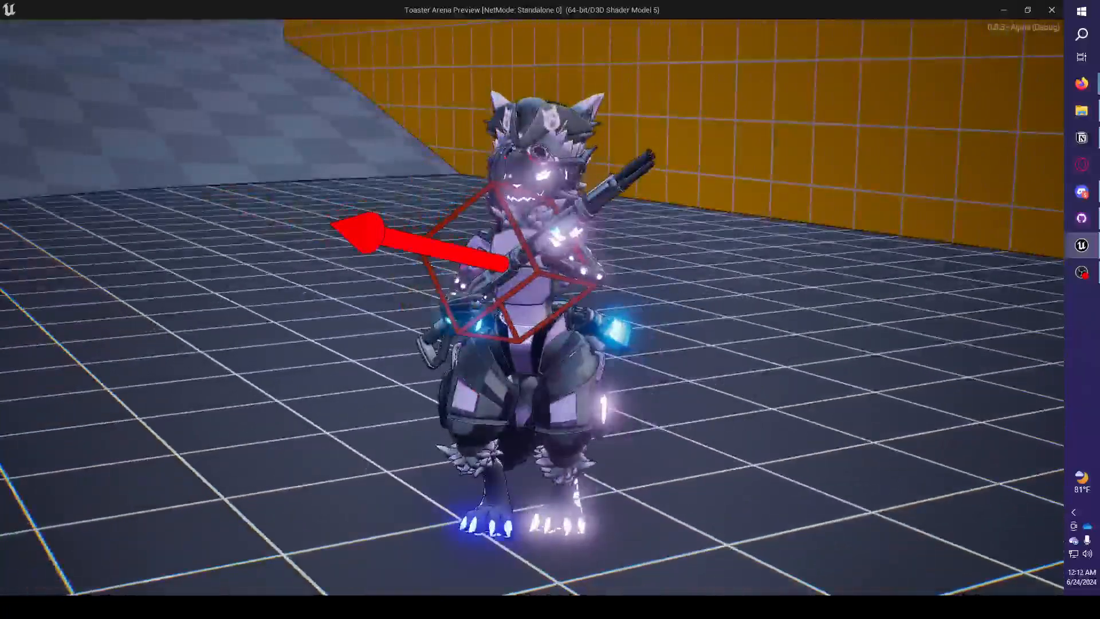
{"action": "key", "text": "d"}
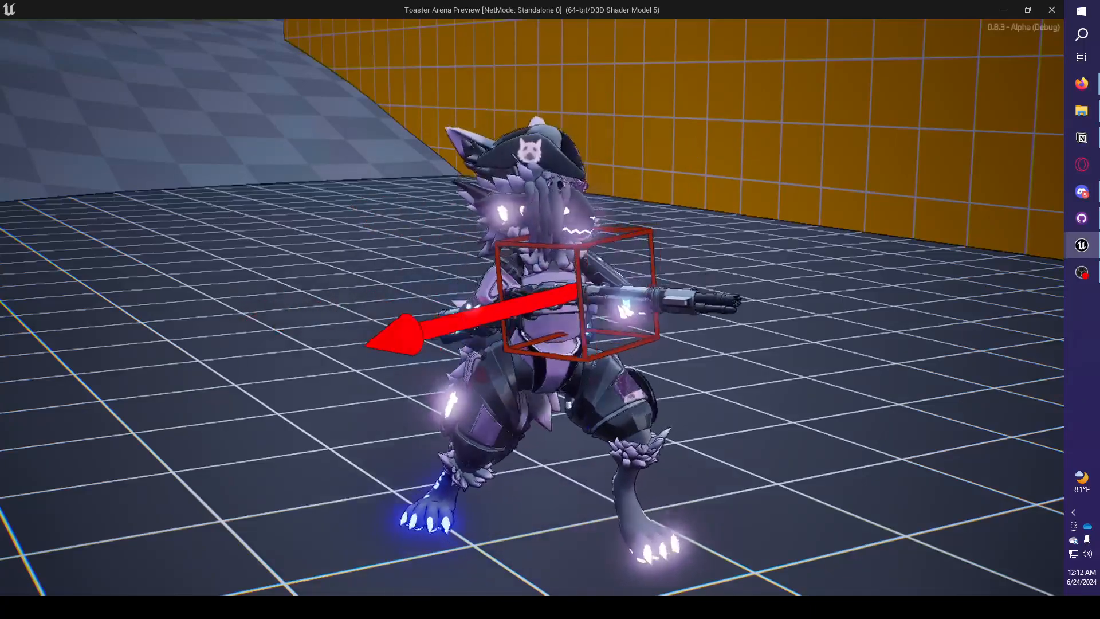
Minimize File Explorer, then shrink the play preview window and place it over the DT_TPHoldtype data table.
{"action": "key", "text": "super"}
{"action": "left_click_drag", "start_coordinate": [522, 9], "coordinate": [596, 35]}
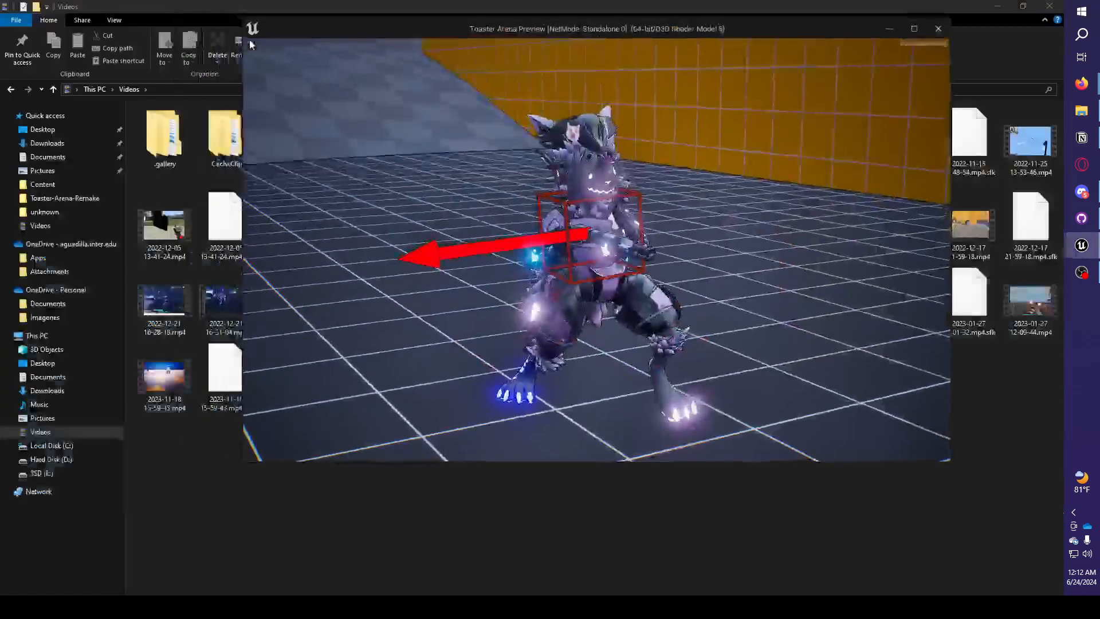
{"action": "left_click", "coordinate": [1086, 104]}
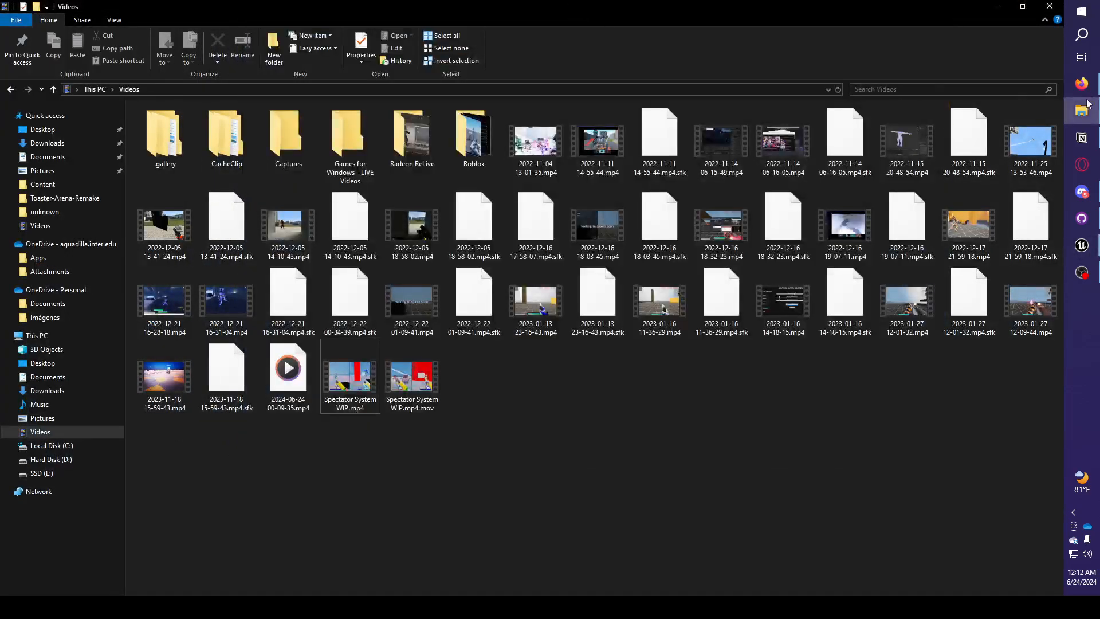
{"action": "left_click", "coordinate": [1006, 12]}
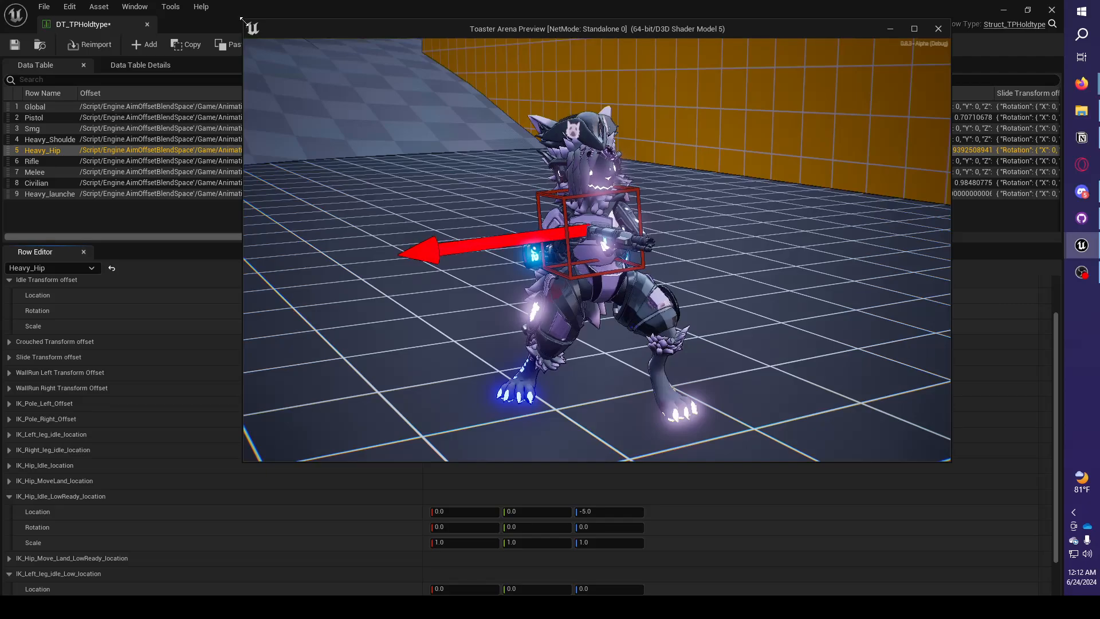
{"action": "left_click_drag", "start_coordinate": [241, 20], "coordinate": [483, 131]}
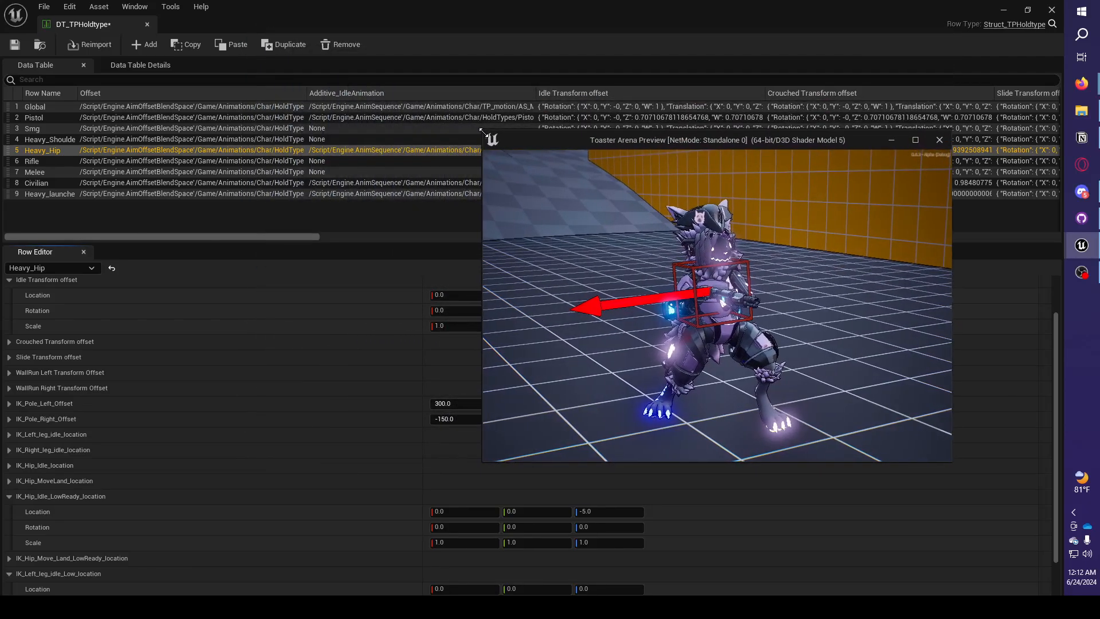
{"action": "left_click_drag", "start_coordinate": [597, 140], "coordinate": [697, 96]}
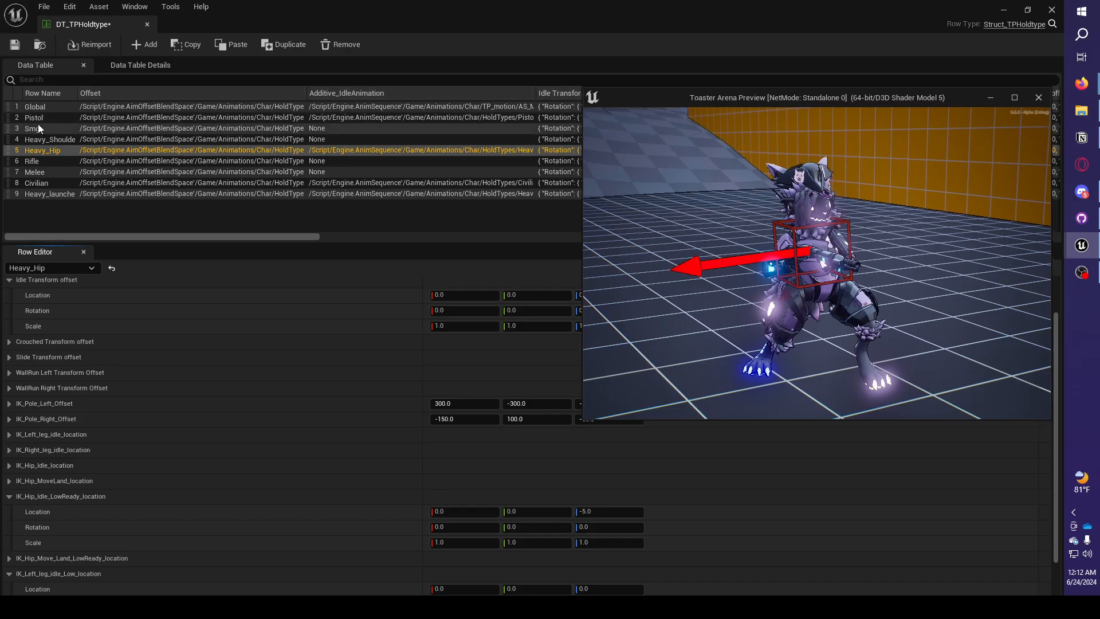
Look through the Heavy_Hip row's transform settings and bring the play preview back in front of the data table.
{"action": "left_click", "coordinate": [47, 110]}
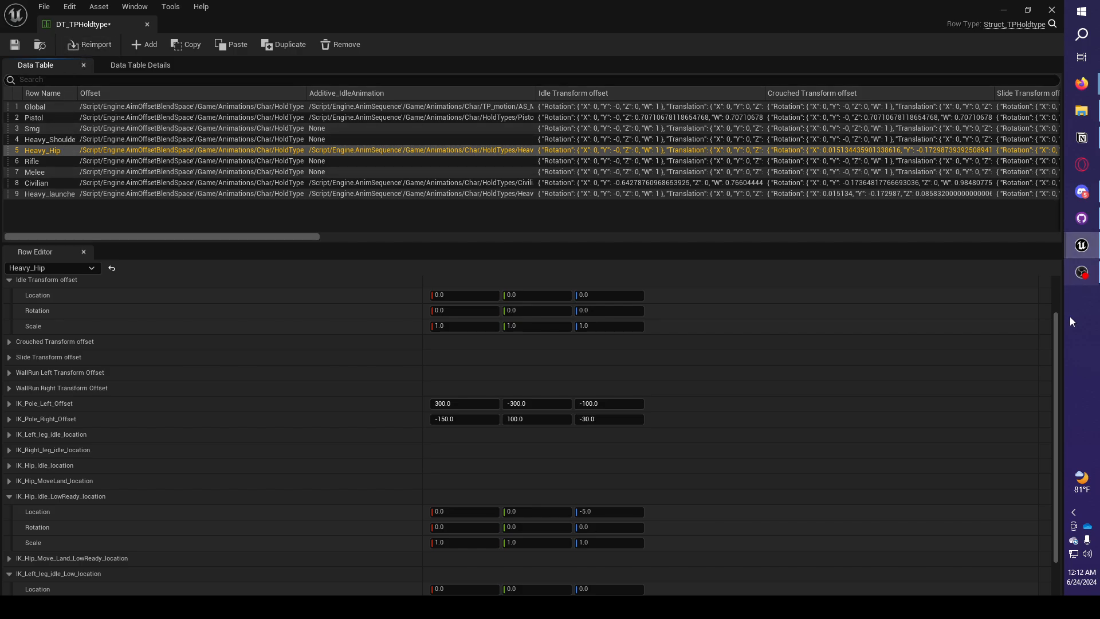
{"action": "scroll", "coordinate": [1061, 342], "scroll_direction": "up", "scroll_amount": 3}
{"action": "scroll", "coordinate": [1055, 390], "scroll_direction": "down", "scroll_amount": 5}
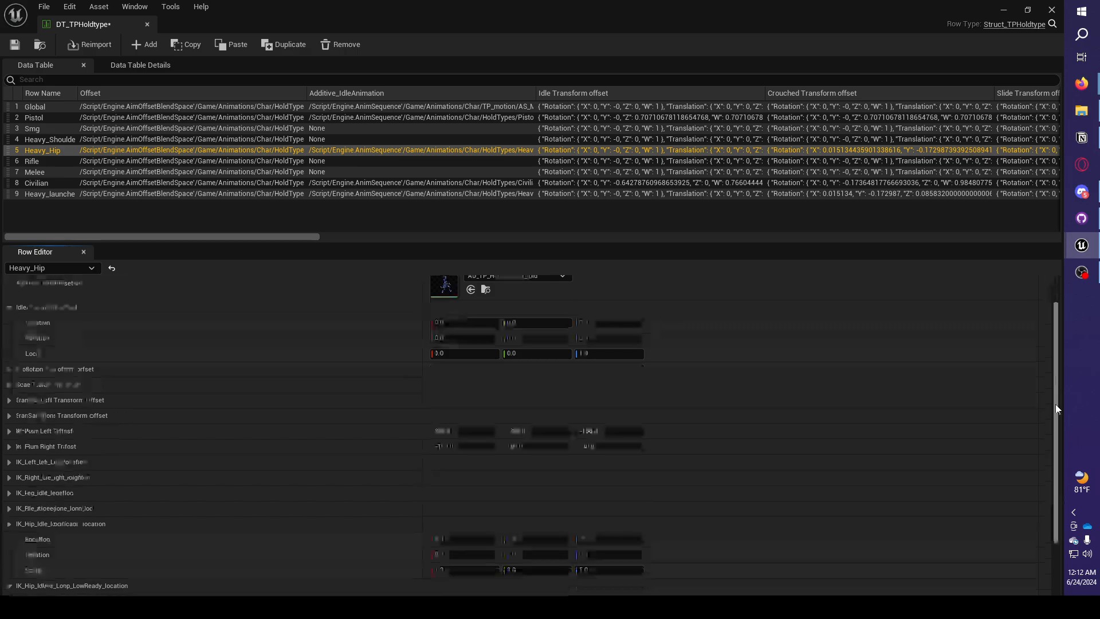
{"action": "mouse_move", "coordinate": [1082, 245]}
{"action": "left_click", "coordinate": [1057, 273]}
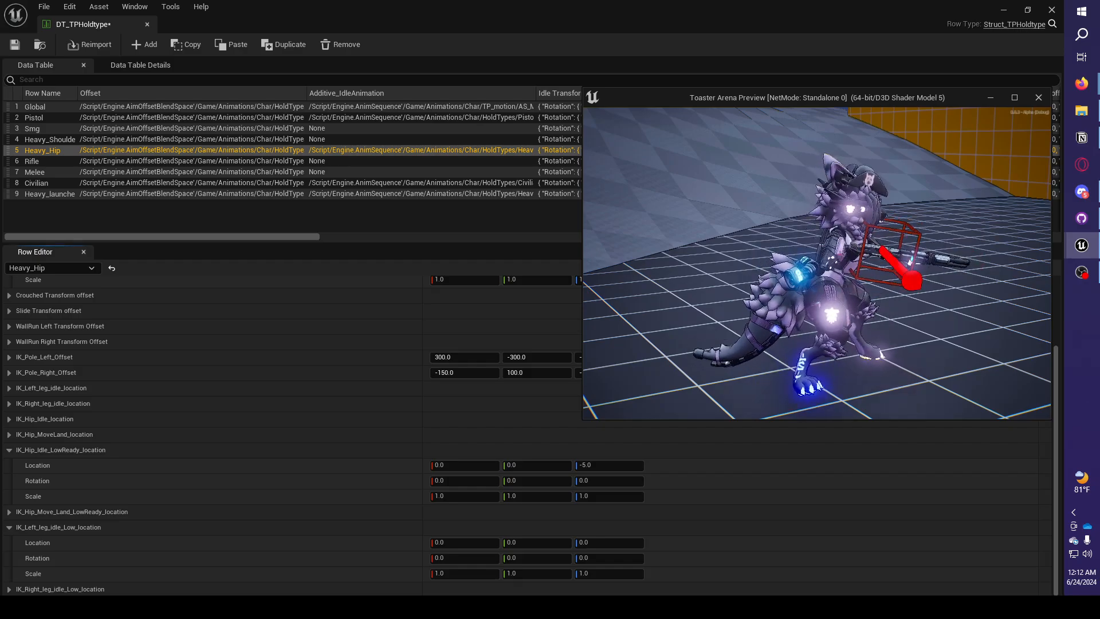
Collapse IK_Hip_Idle_LowReady_location and expand IK_Hip_Idle_location in the Heavy_Hip row.
{"action": "key", "text": "super"}
{"action": "left_click", "coordinate": [642, 95]}
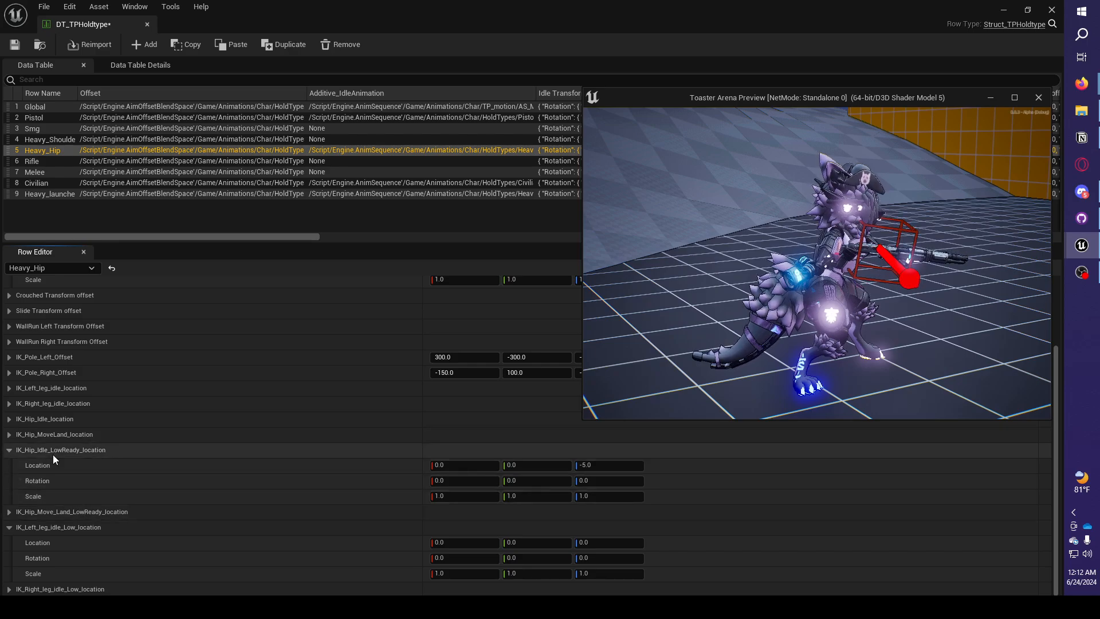
{"action": "left_click", "coordinate": [9, 450]}
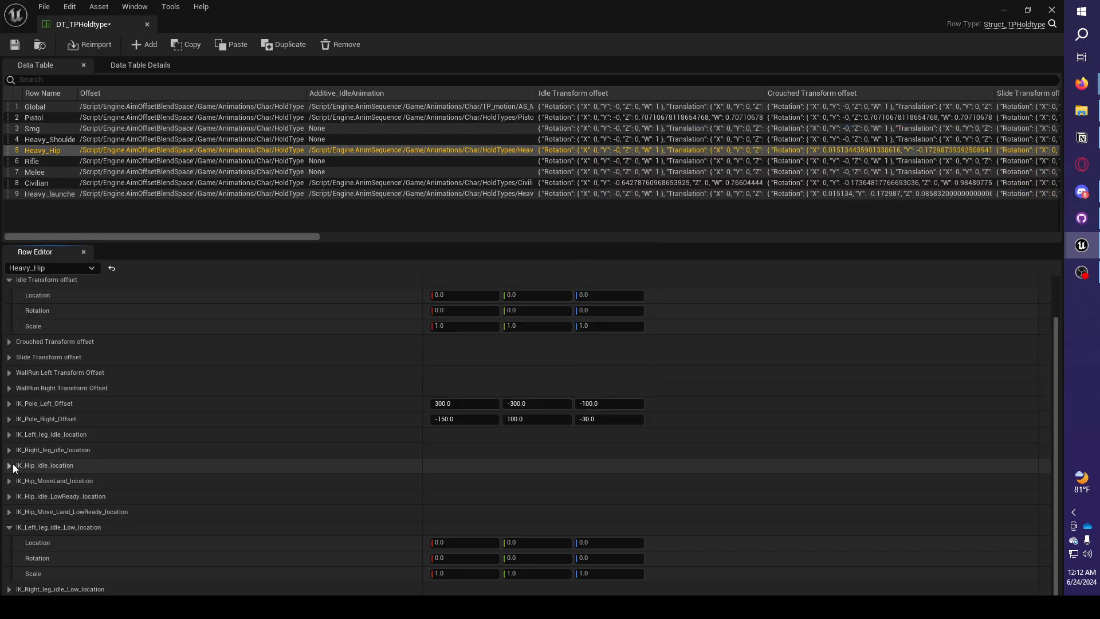
{"action": "left_click", "coordinate": [9, 465]}
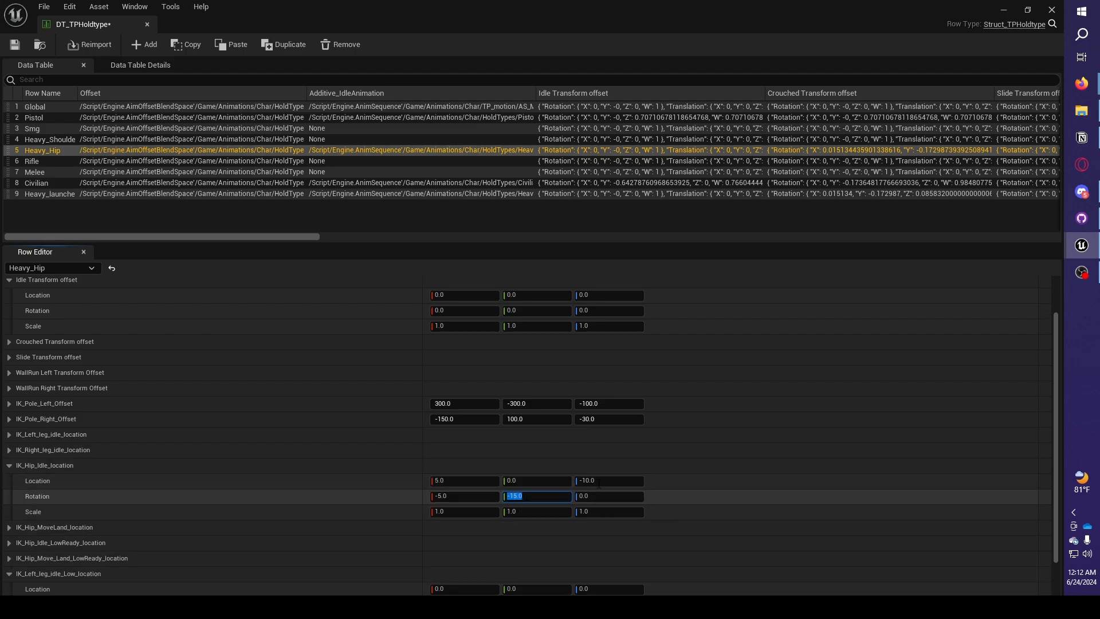
Snap the play preview and the DT_TPHoldtype window side by side and minimize the main level editor window.
{"action": "mouse_move", "coordinate": [1081, 245]}
{"action": "left_click", "coordinate": [998, 246]}
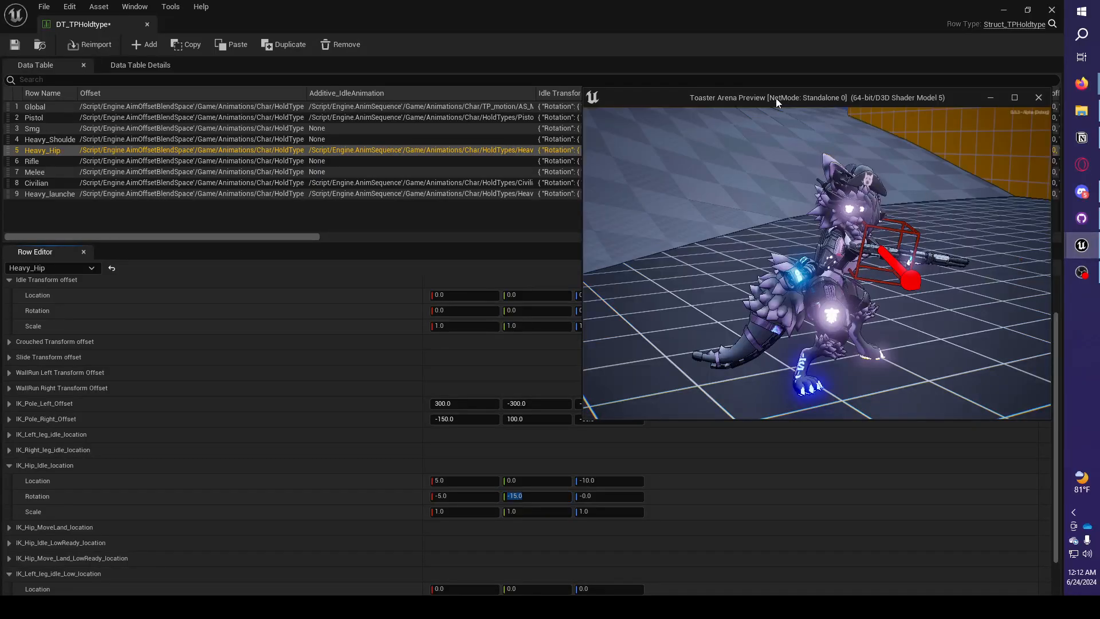
{"action": "left_click_drag", "start_coordinate": [776, 98], "coordinate": [1097, 101]}
{"action": "left_click", "coordinate": [160, 158]}
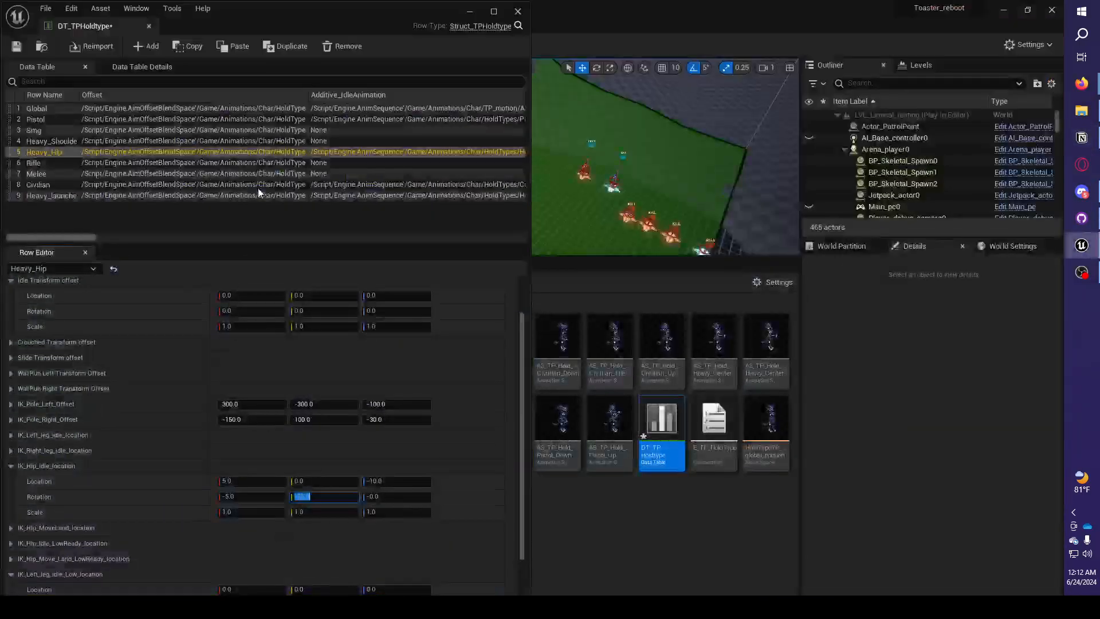
{"action": "left_click", "coordinate": [1011, 15]}
Restore the Toaster_reboot editor and tile the DT_TPHoldtype window beside the play preview again.
{"action": "mouse_move", "coordinate": [1082, 245]}
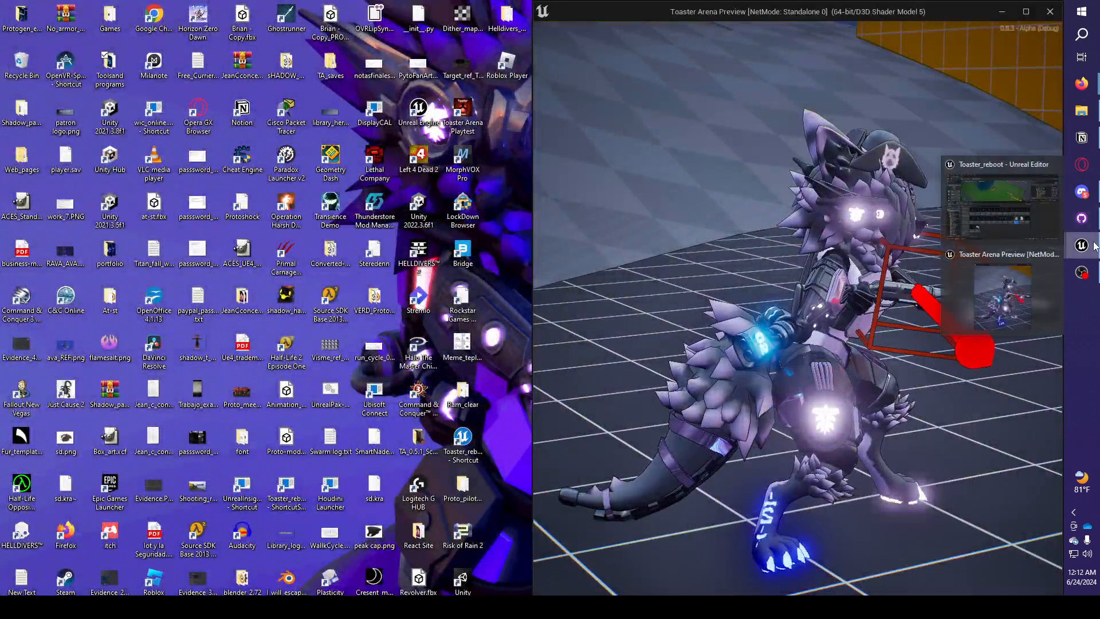
{"action": "left_click", "coordinate": [1012, 213]}
{"action": "left_click_drag", "start_coordinate": [410, 18], "coordinate": [2, 161]}
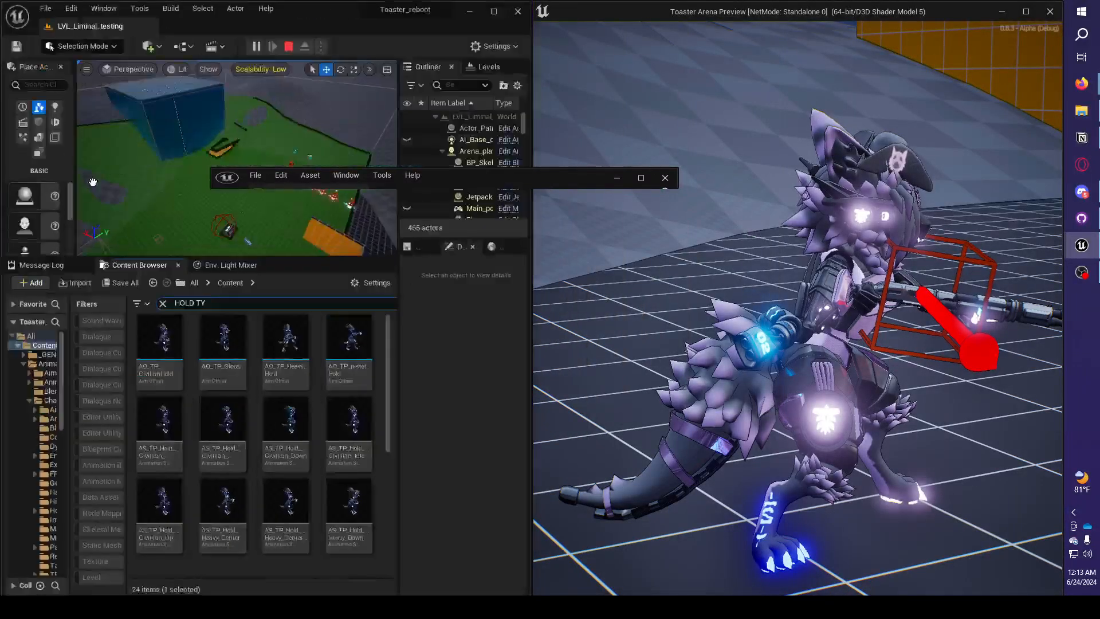
{"action": "left_click", "coordinate": [638, 181]}
{"action": "left_click_drag", "start_coordinate": [428, 8], "coordinate": [1, 151]}
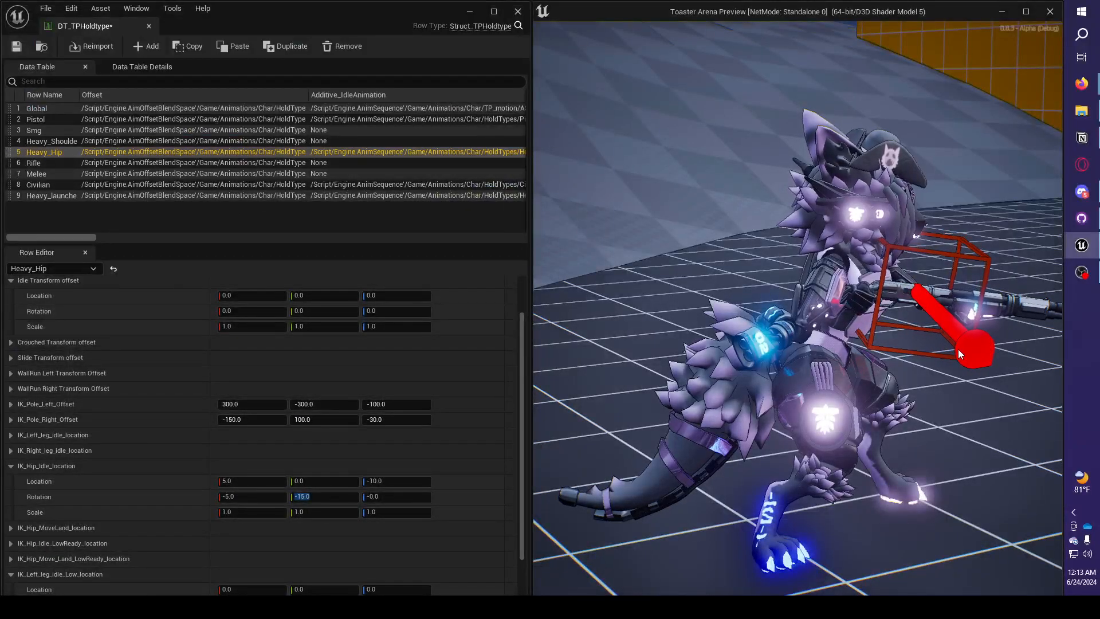
Turn the character in the play preview to examine its idle hip pose beside the IK_Hip_Idle_location values.
{"action": "key", "text": "super"}
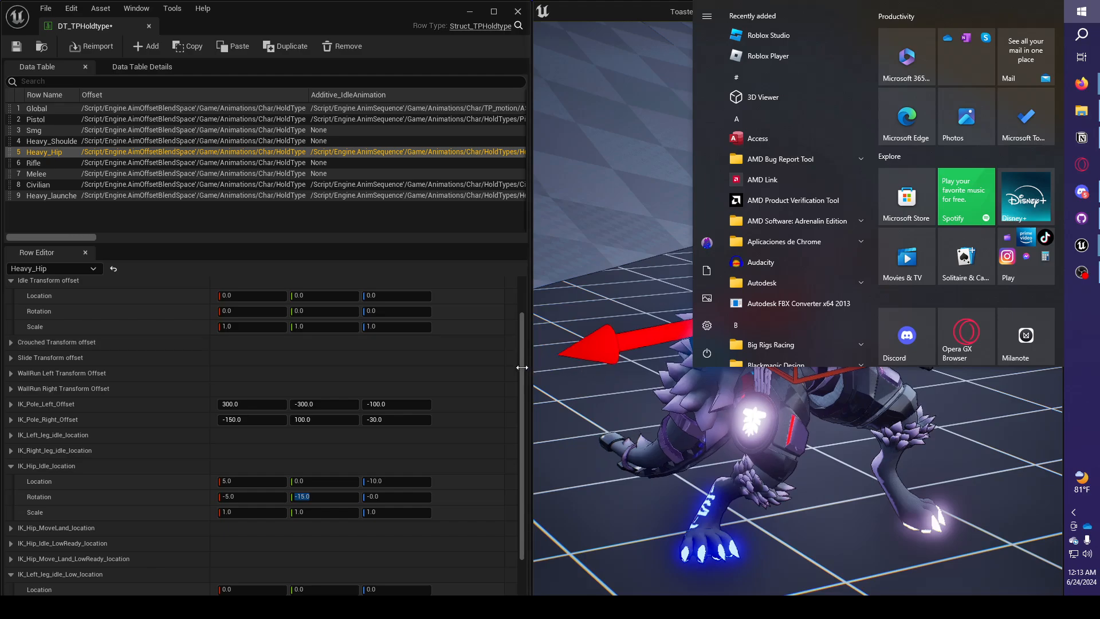
{"action": "left_click_drag", "start_coordinate": [523, 374], "coordinate": [512, 392]}
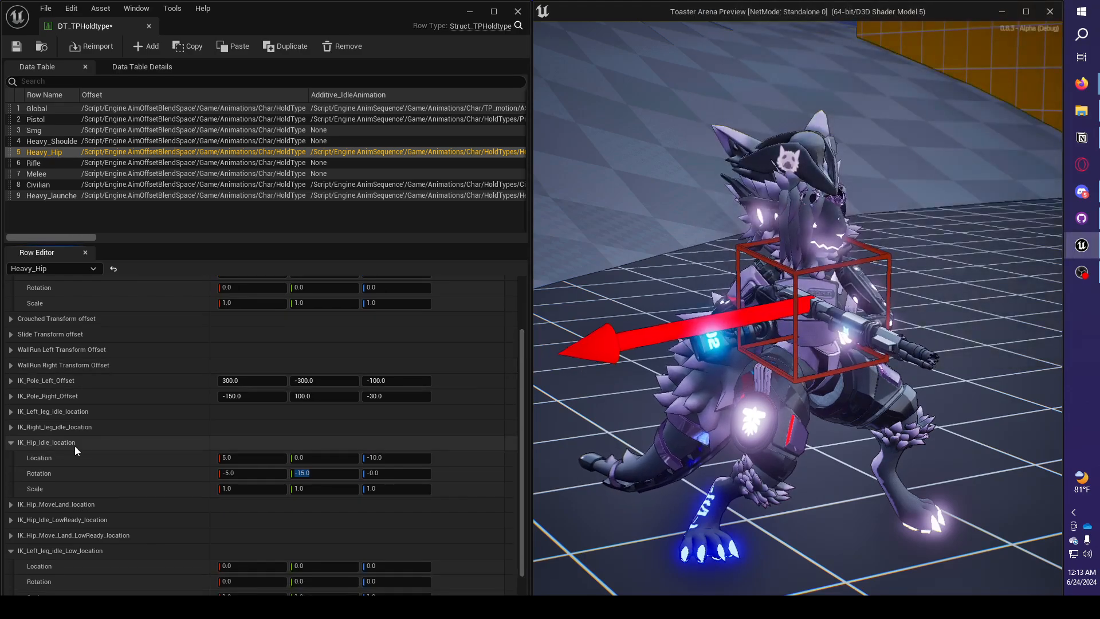
{"action": "left_click", "coordinate": [688, 378]}
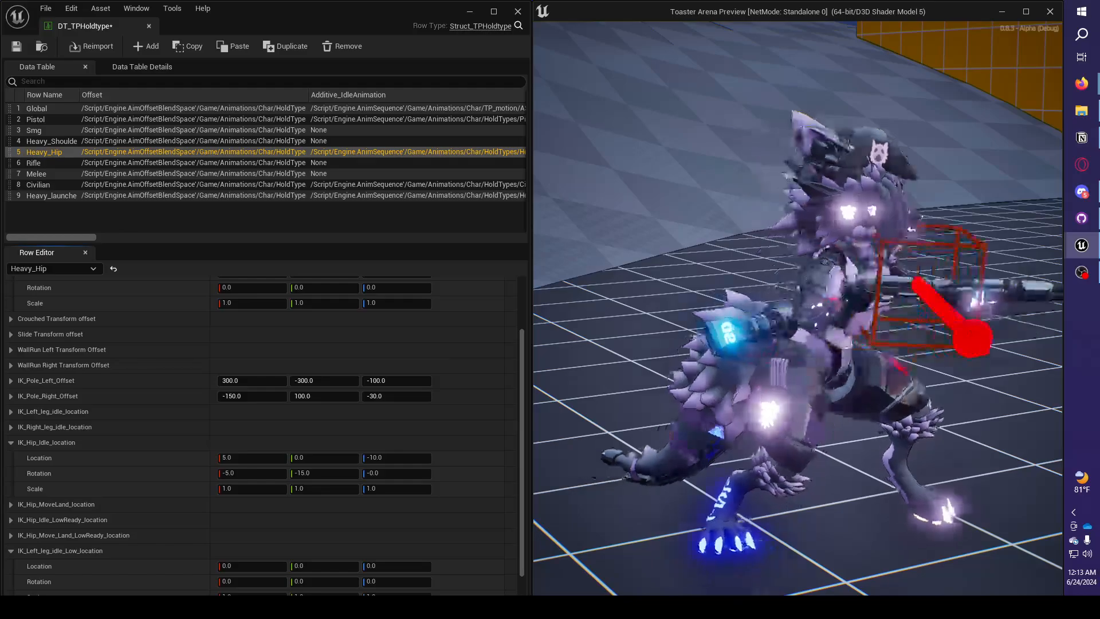
Try Y rotations of -25 and -45 for IK_Hip_Idle_location and turn the character to compare the hip bend.
{"action": "key", "text": "super"}
{"action": "left_click", "coordinate": [344, 461]}
{"action": "left_click", "coordinate": [331, 473]}
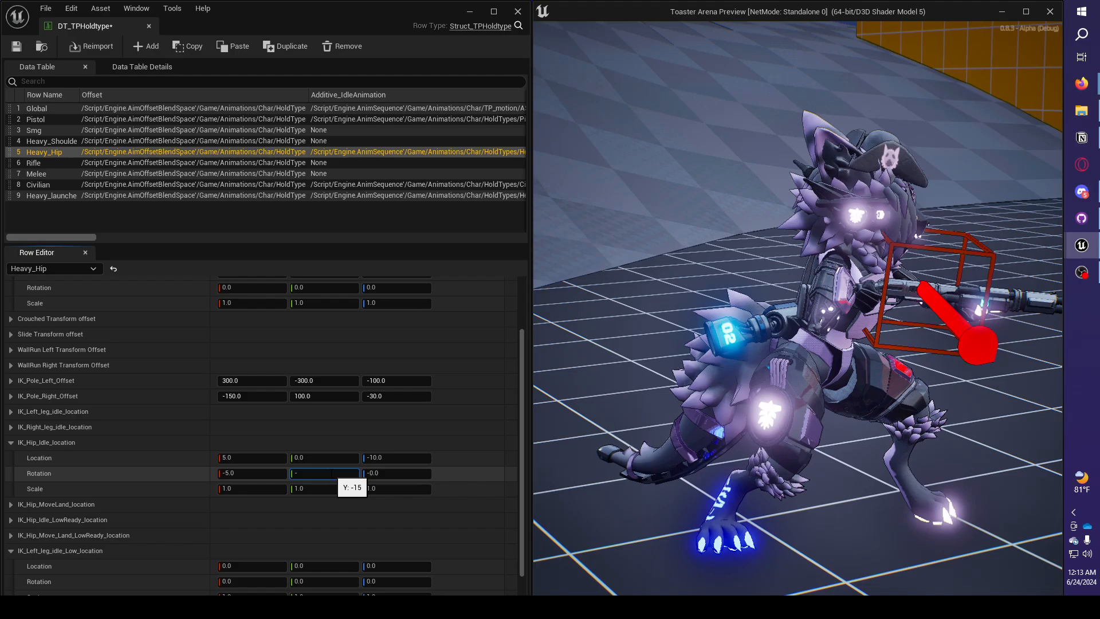
{"action": "type", "text": "-25"}
{"action": "key", "text": "Return"}
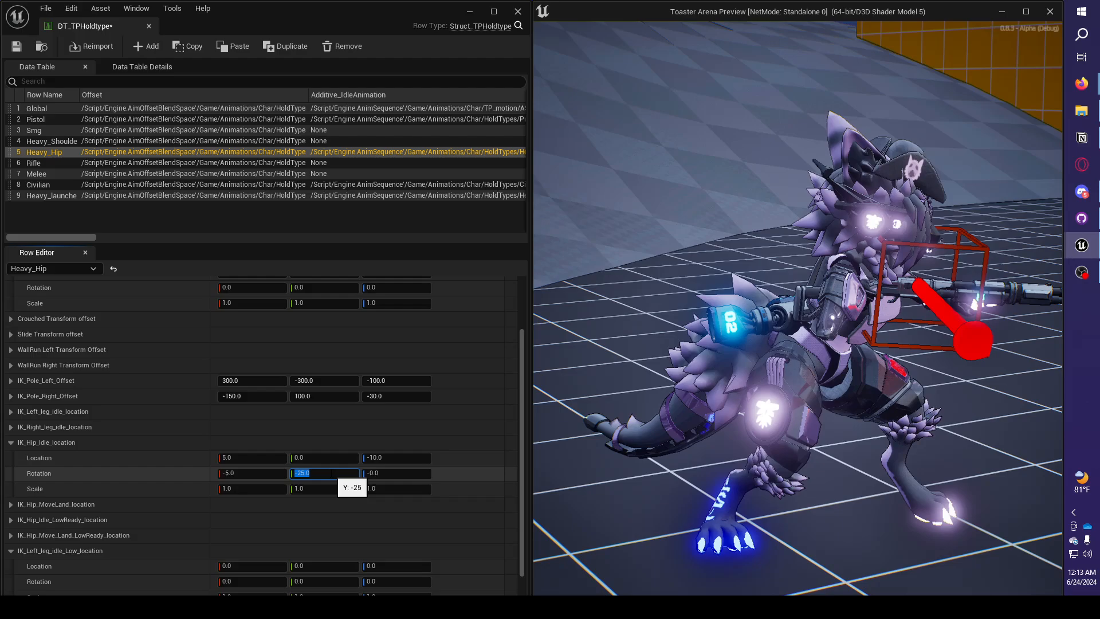
{"action": "key", "text": "Return"}
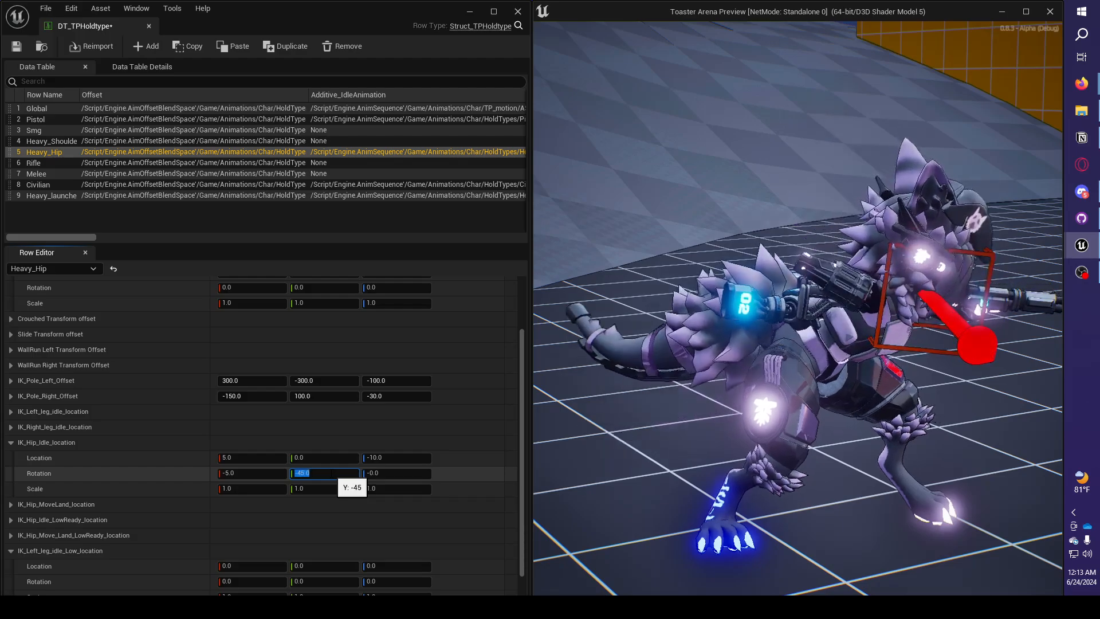
{"action": "left_click", "coordinate": [676, 535]}
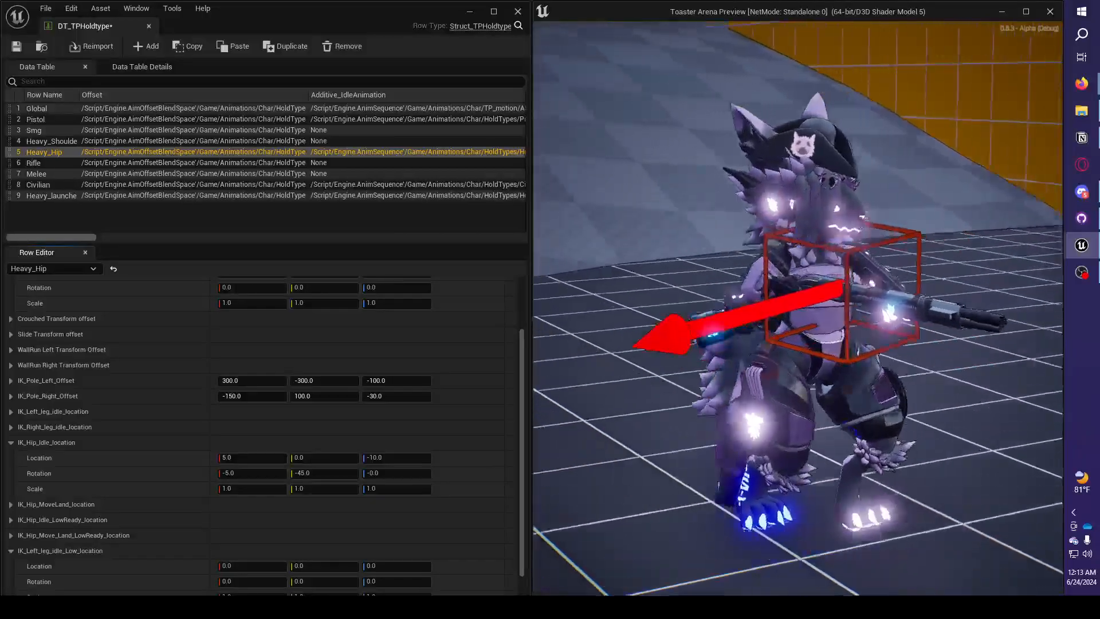
Set the Y rotation of IK_Hip_Idle_location to -15 and check the character's aiming pose.
{"action": "key", "text": "super"}
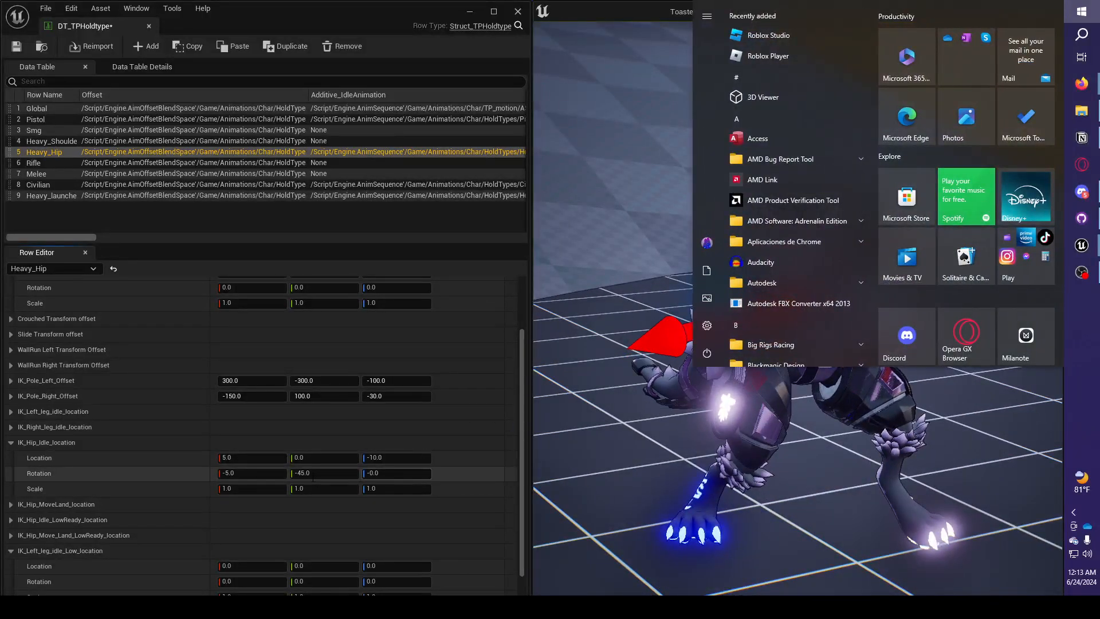
{"action": "left_click", "coordinate": [313, 474]}
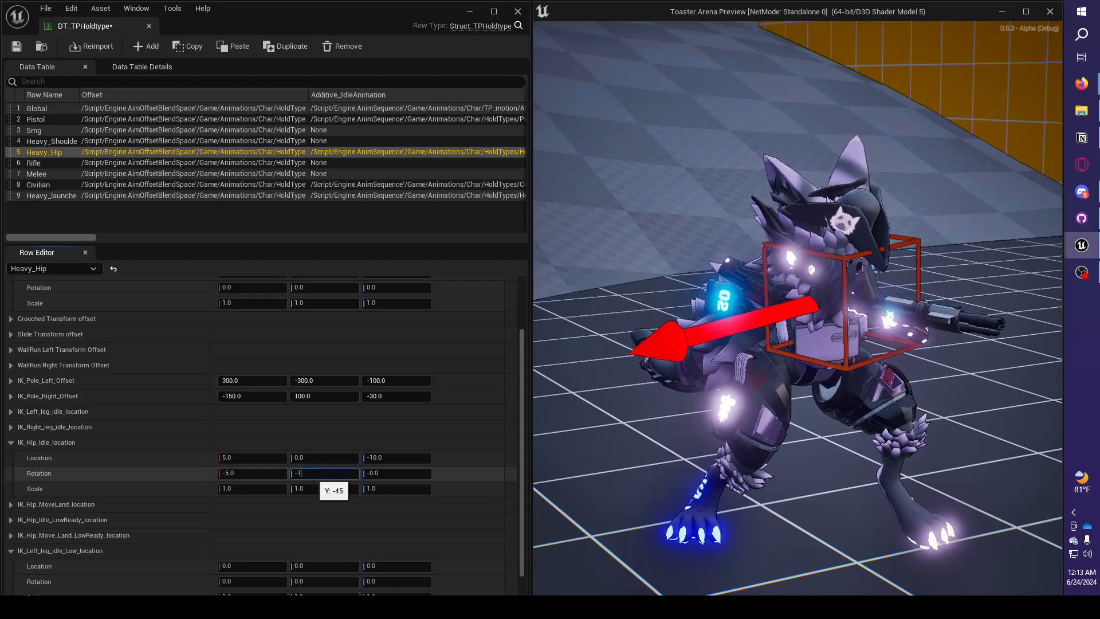
{"action": "key", "text": "Return"}
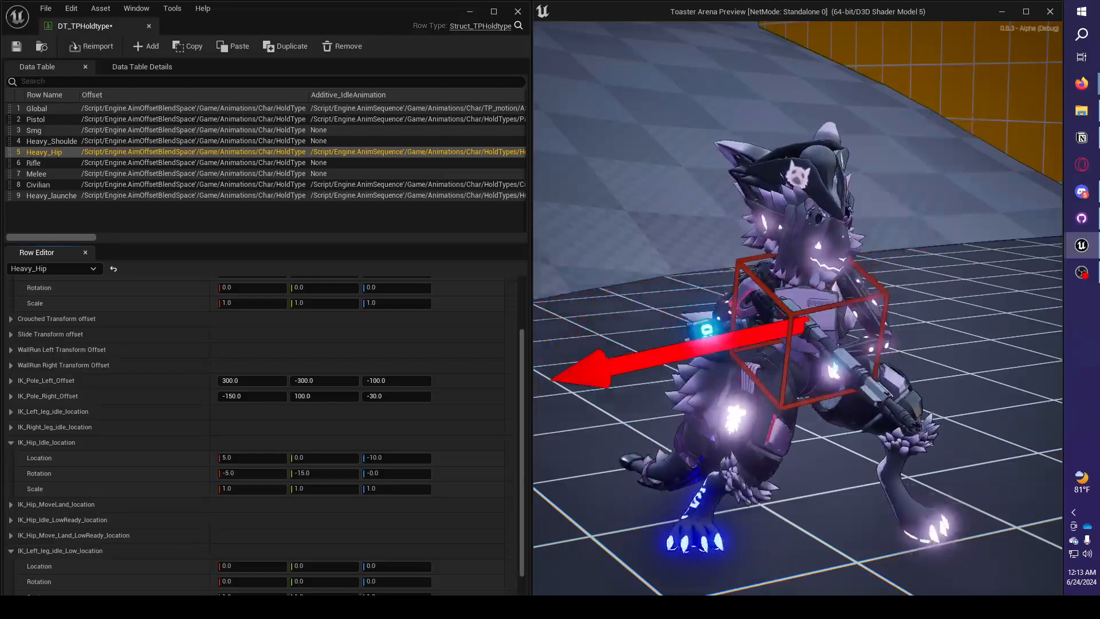
Return from the play preview to the Heavy_Hip row and collapse the IK_Hip_Idle_location settings.
{"action": "key", "text": "super"}
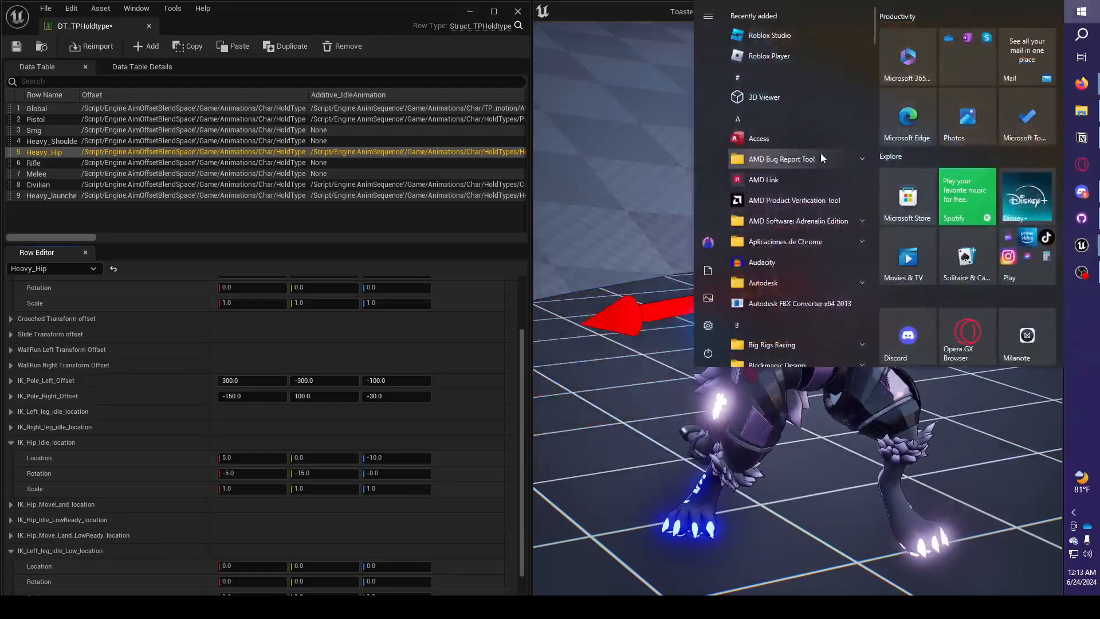
{"action": "left_click", "coordinate": [521, 375]}
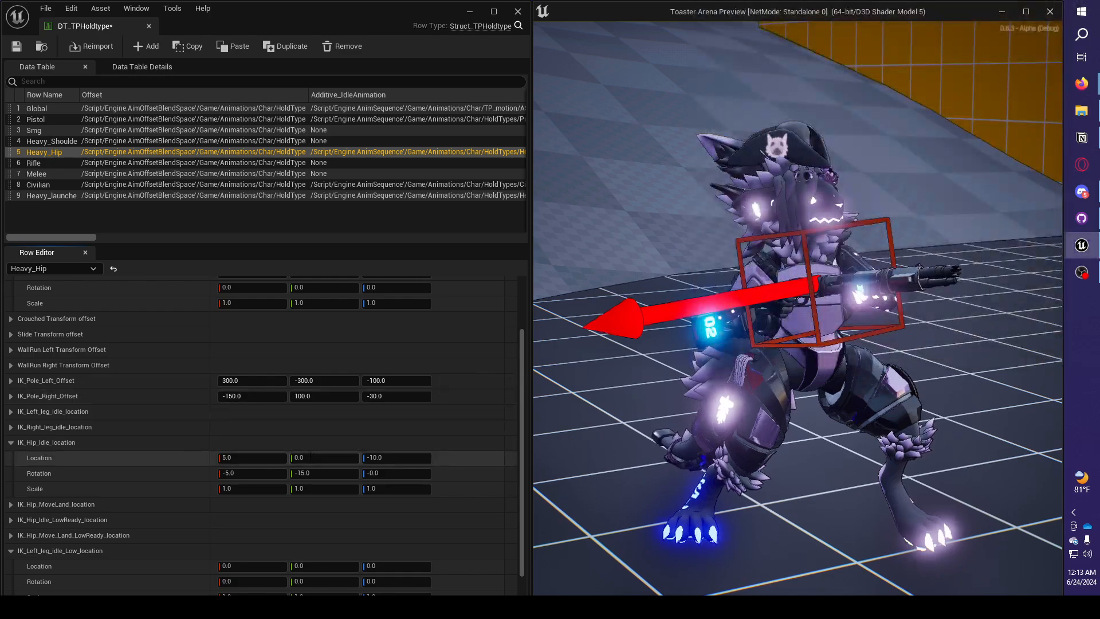
{"action": "scroll", "coordinate": [309, 453], "scroll_direction": "down", "scroll_amount": 1}
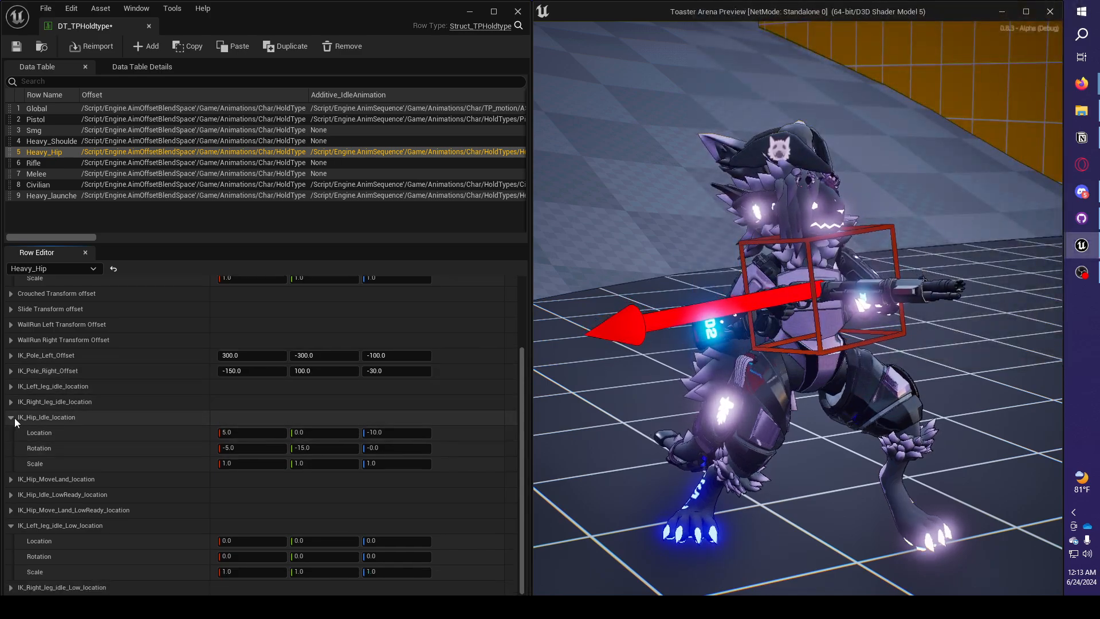
{"action": "left_click", "coordinate": [11, 417]}
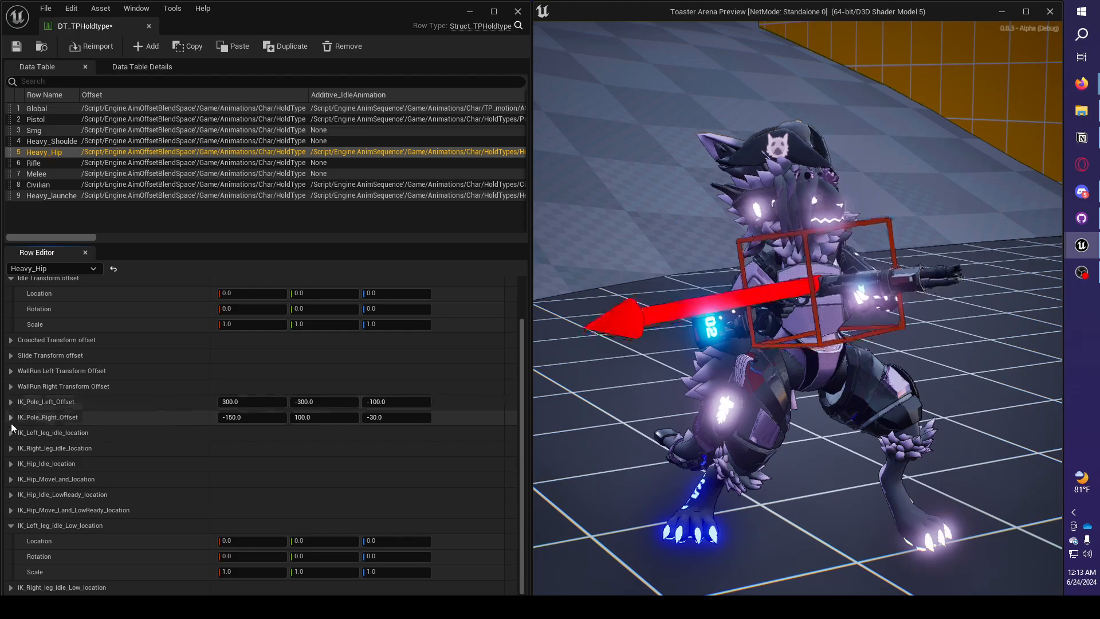
Expand IK_Hip_MoveLand_location and try a Y rotation of 90.
{"action": "left_click", "coordinate": [10, 479]}
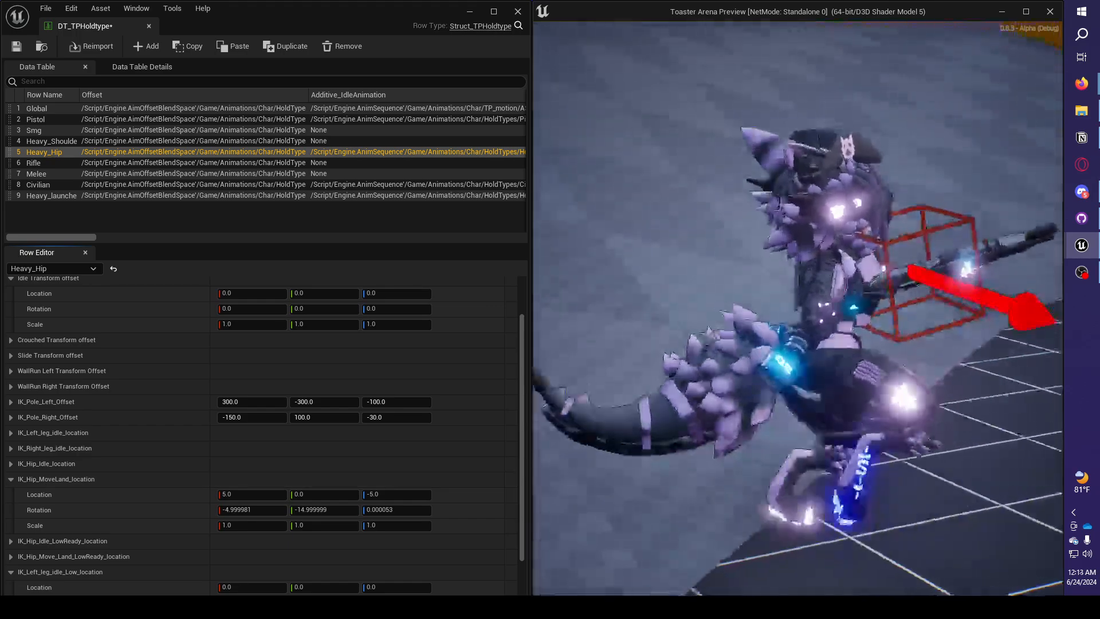
{"action": "key", "text": "super"}
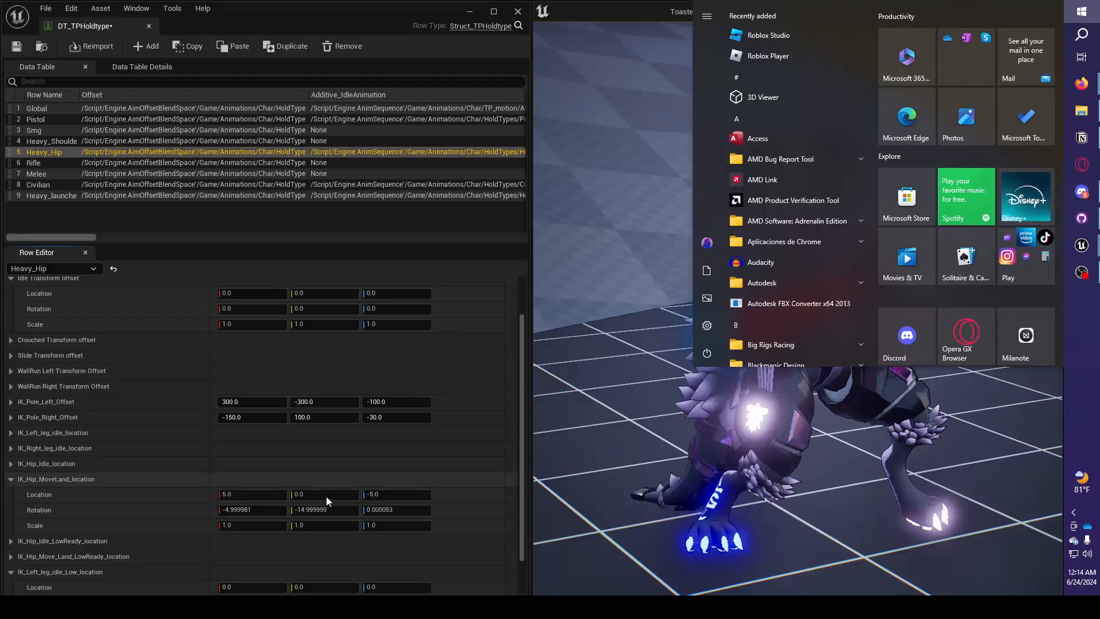
{"action": "left_click", "coordinate": [314, 481]}
{"action": "left_click", "coordinate": [315, 510]}
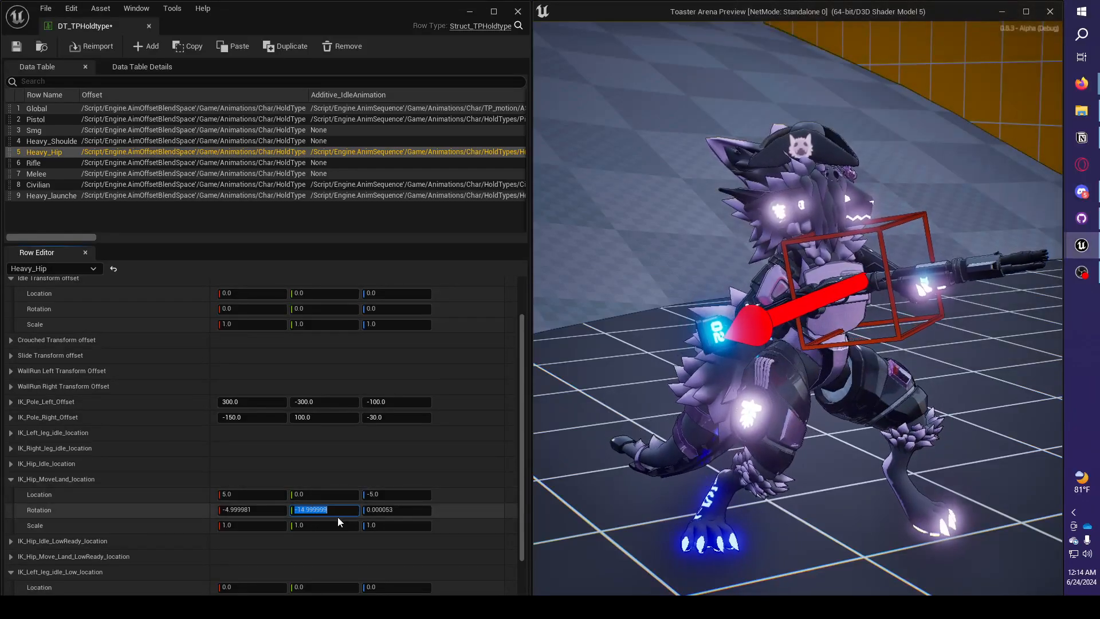
{"action": "type", "text": "90"}
{"action": "key", "text": "Return"}
Move the character around in the play preview to examine how the MoveLand hip rotation bends it while walking.
{"action": "left_click", "coordinate": [634, 422]}
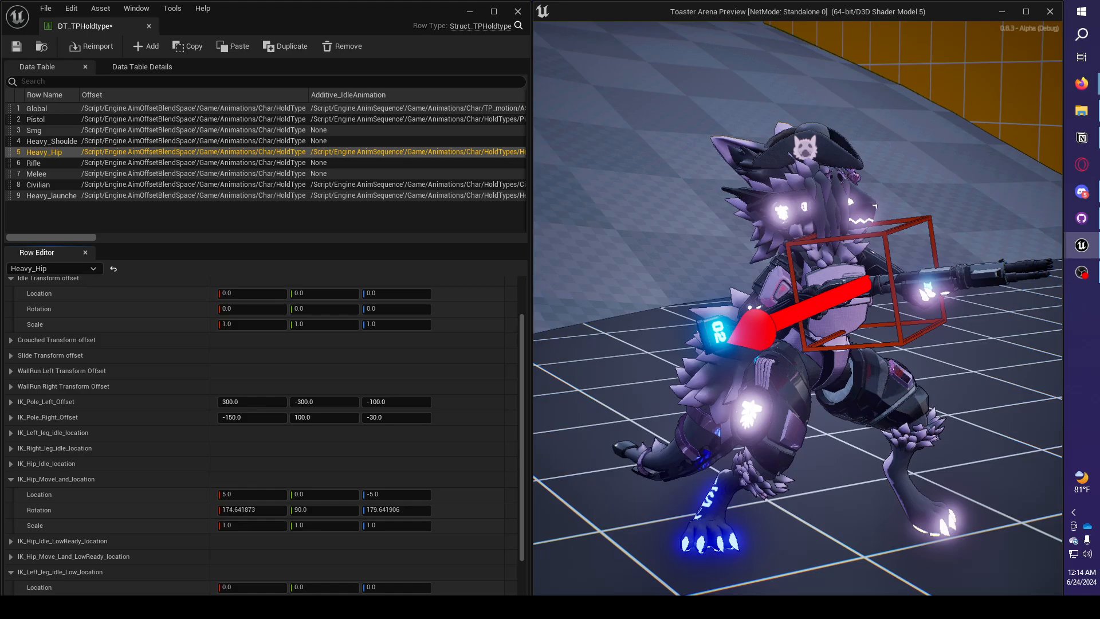
{"action": "key", "text": "d"}
{"action": "key", "text": "w"}
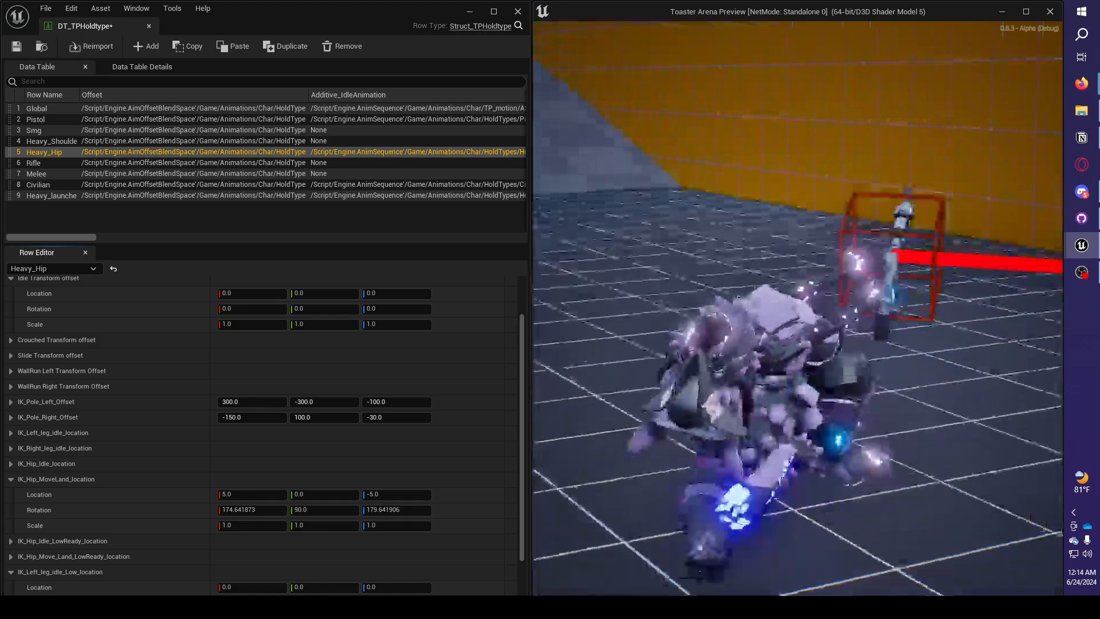
{"action": "key", "text": "a"}
{"action": "key", "text": "s"}
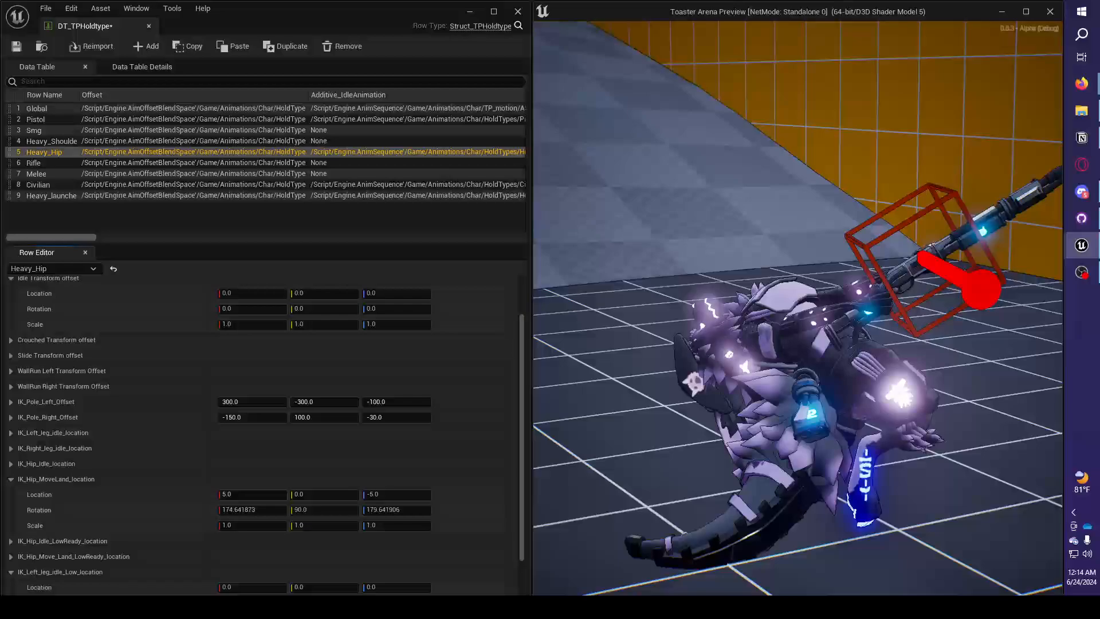
{"action": "key", "text": "d"}
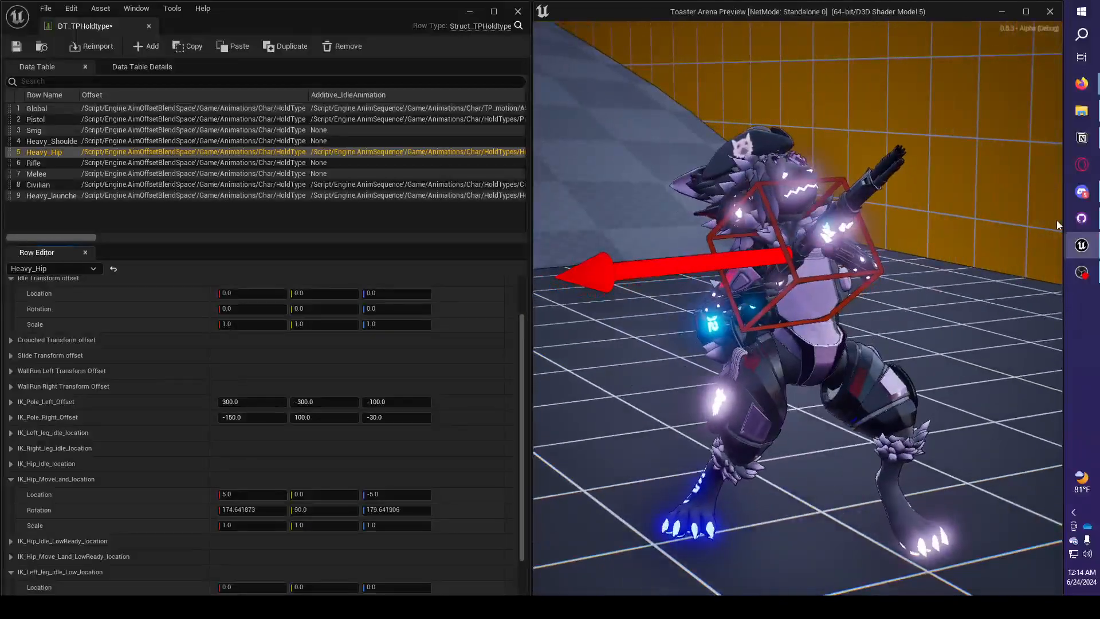
Return to the row settings and undo the IK_Hip_MoveLand_location rotation change.
{"action": "key", "text": "super"}
{"action": "left_click", "coordinate": [398, 460]}
{"action": "key", "text": "ctrl+z"}
{"action": "key", "text": "ctrl+z"}
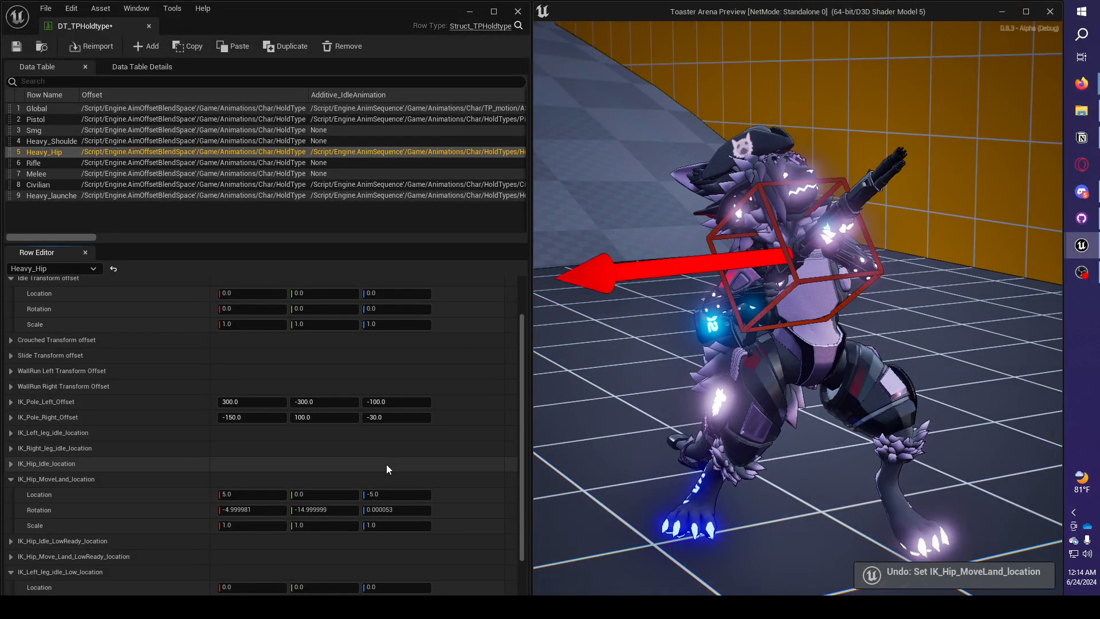
Walk the character sideways in the play preview to compare its moving and idle hip poses.
{"action": "key", "text": "a"}
{"action": "key", "text": "d"}
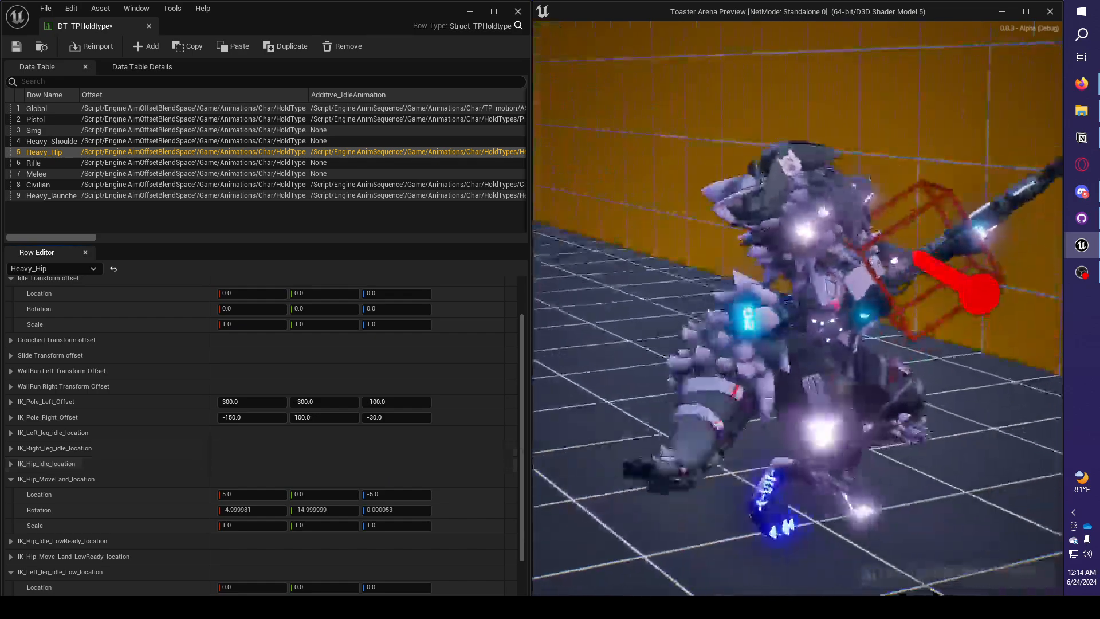
{"action": "key", "text": "a"}
{"action": "key", "text": "d"}
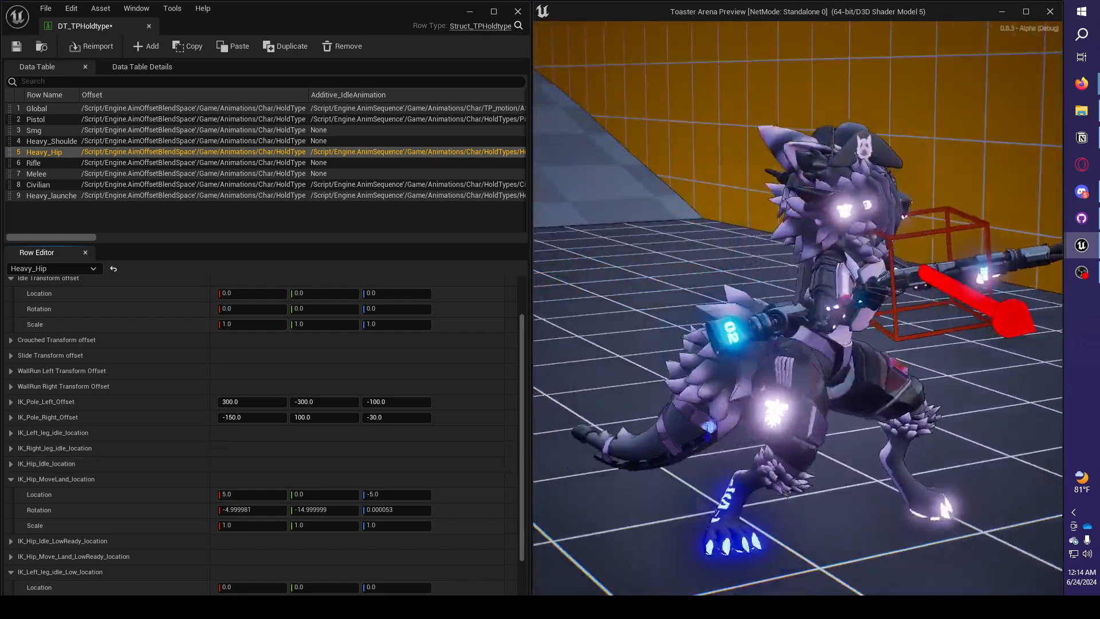
{"action": "key", "text": "a"}
{"action": "key", "text": "d"}
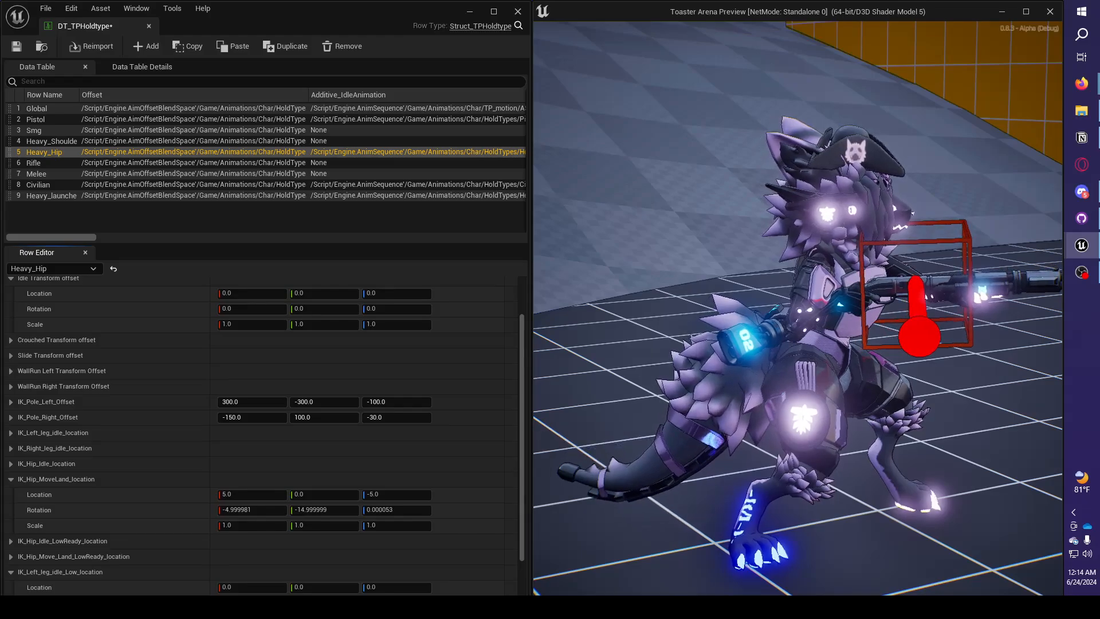
Try a Z location of -20 for IK_Hip_MoveLand_location in the play preview and undo the change.
{"action": "key", "text": "super"}
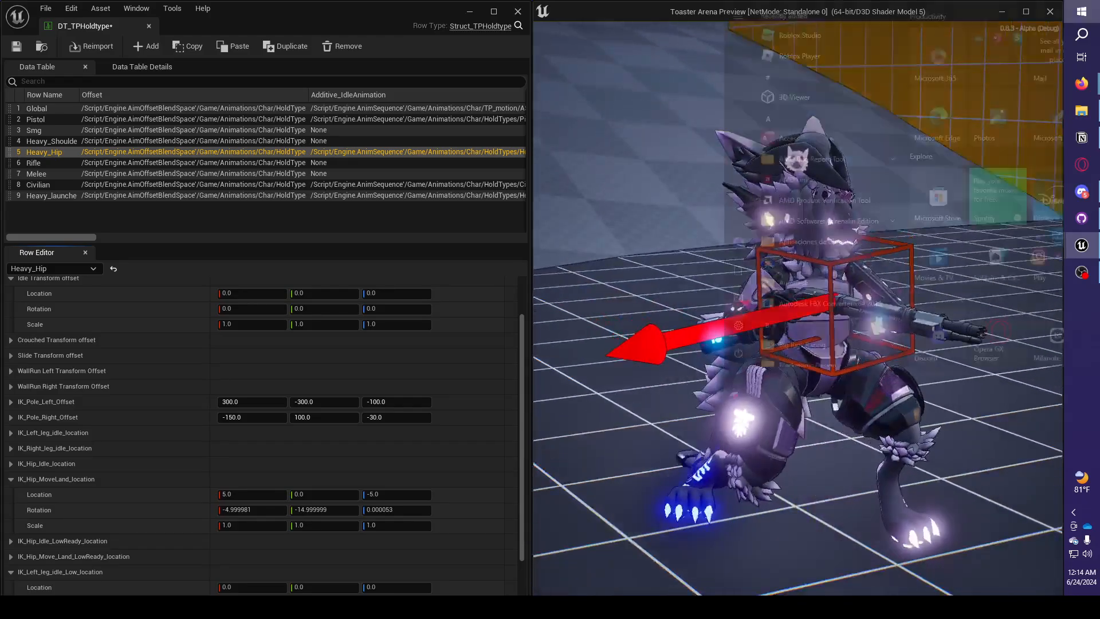
{"action": "left_click", "coordinate": [413, 467]}
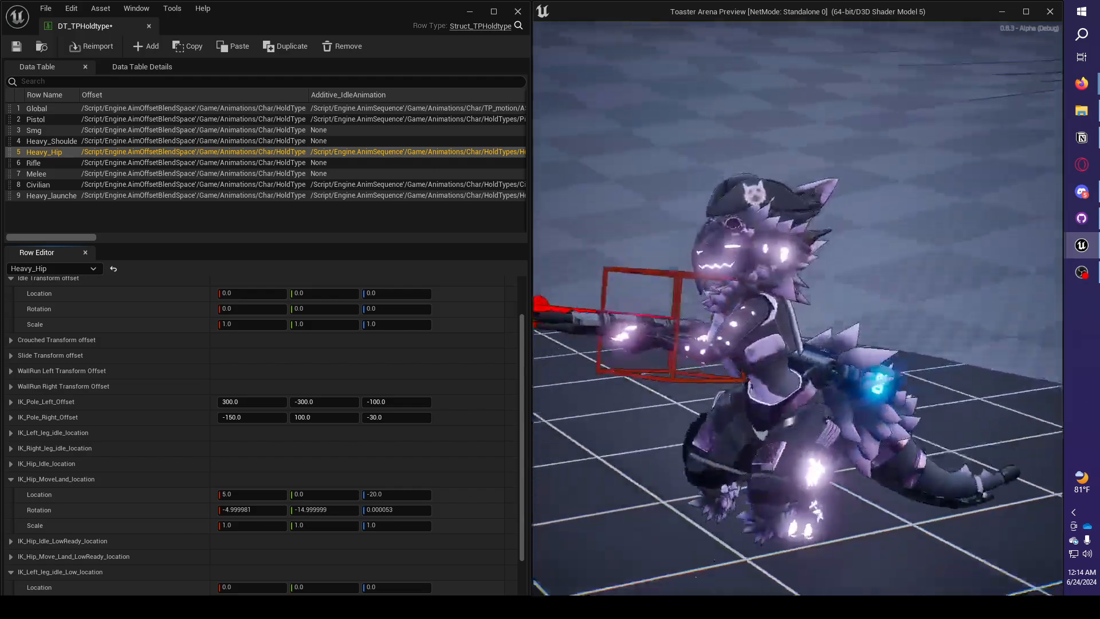
{"action": "key", "text": "super"}
{"action": "left_click", "coordinate": [445, 458]}
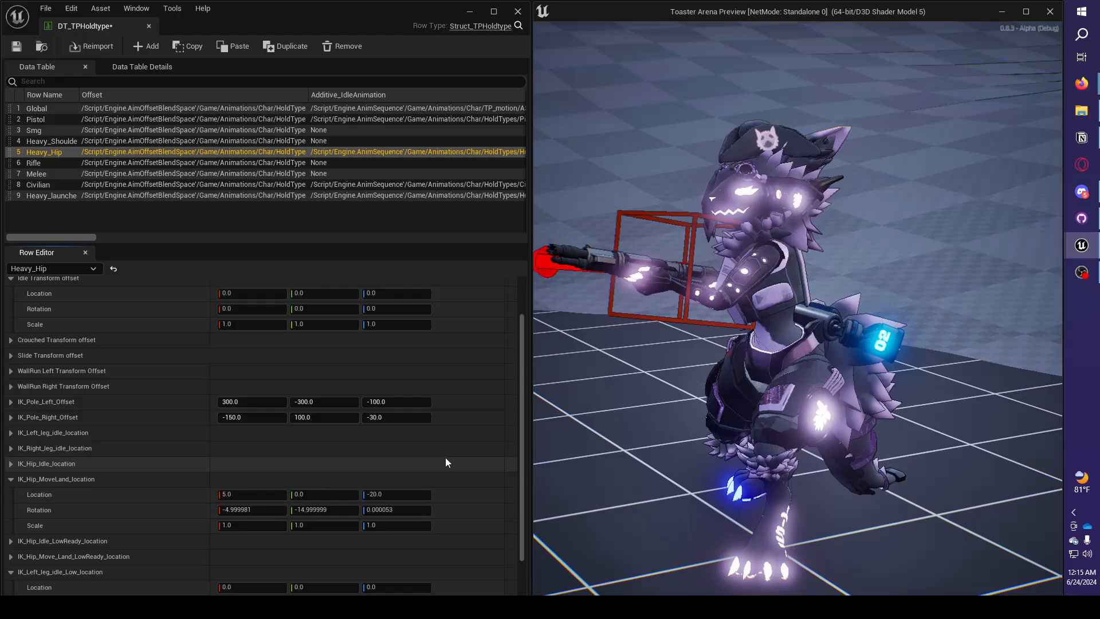
{"action": "key", "text": "ctrl+z"}
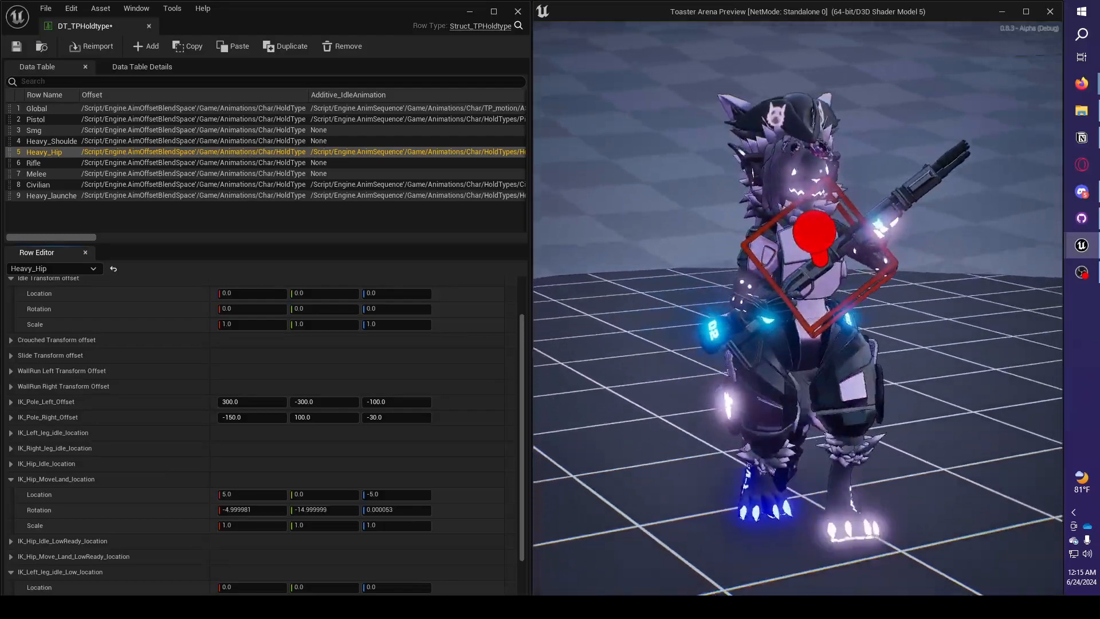
Check the lowered-weapon pose, try a Y location of 20 for IK_Left_leg_idle_Low_location, and reset it to 0.
{"action": "key", "text": "super"}
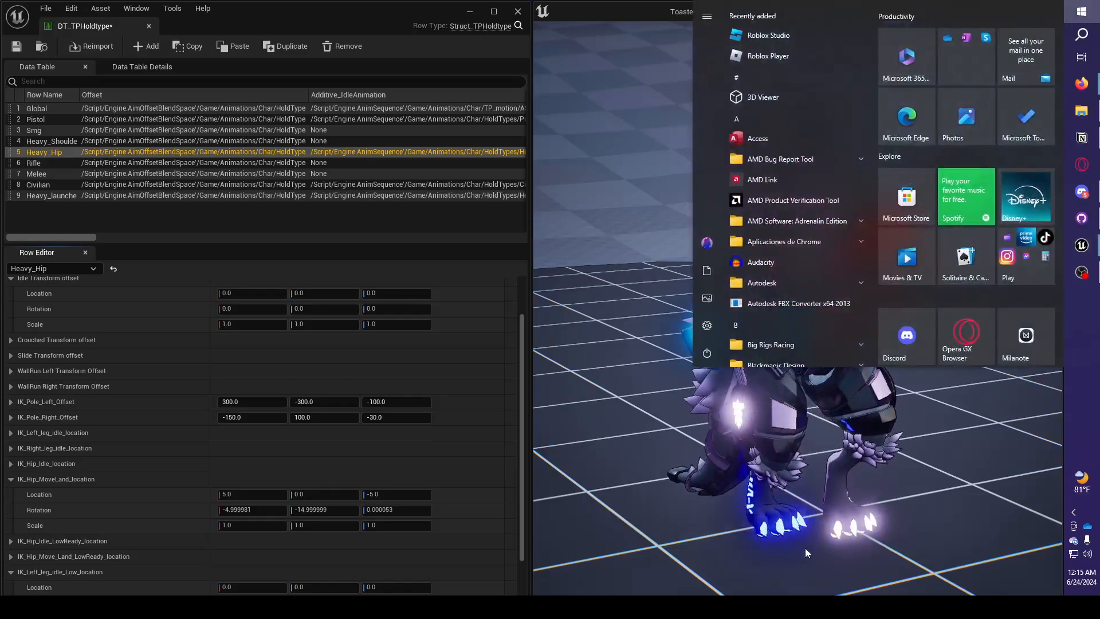
{"action": "left_click", "coordinate": [631, 427]}
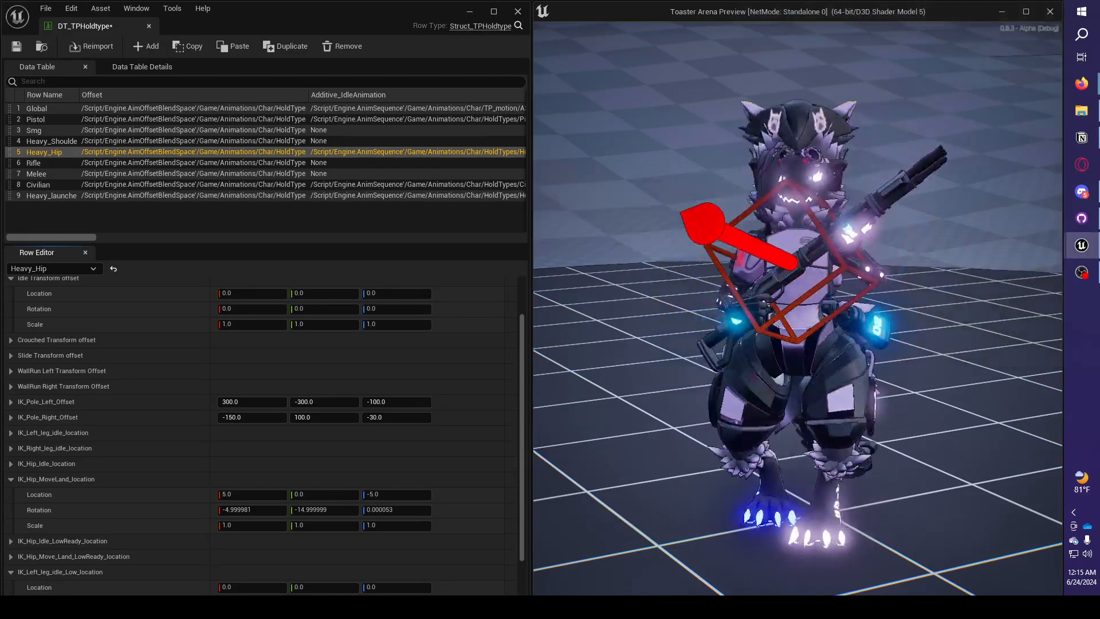
{"action": "key", "text": "super"}
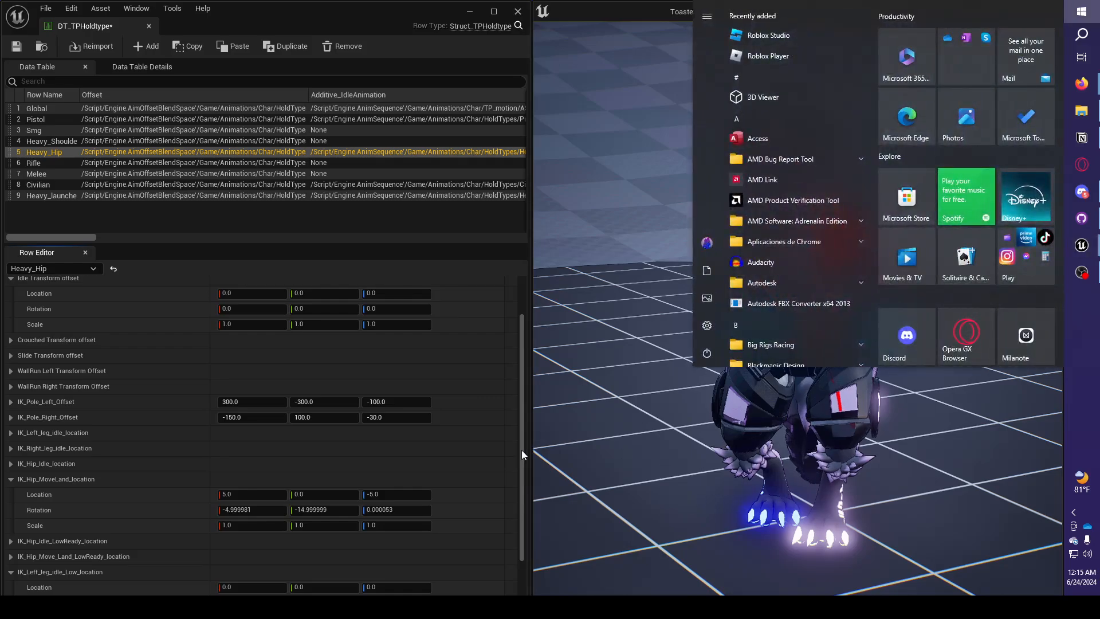
{"action": "left_click", "coordinate": [521, 449]}
{"action": "scroll", "coordinate": [522, 449], "scroll_direction": "down", "scroll_amount": 2}
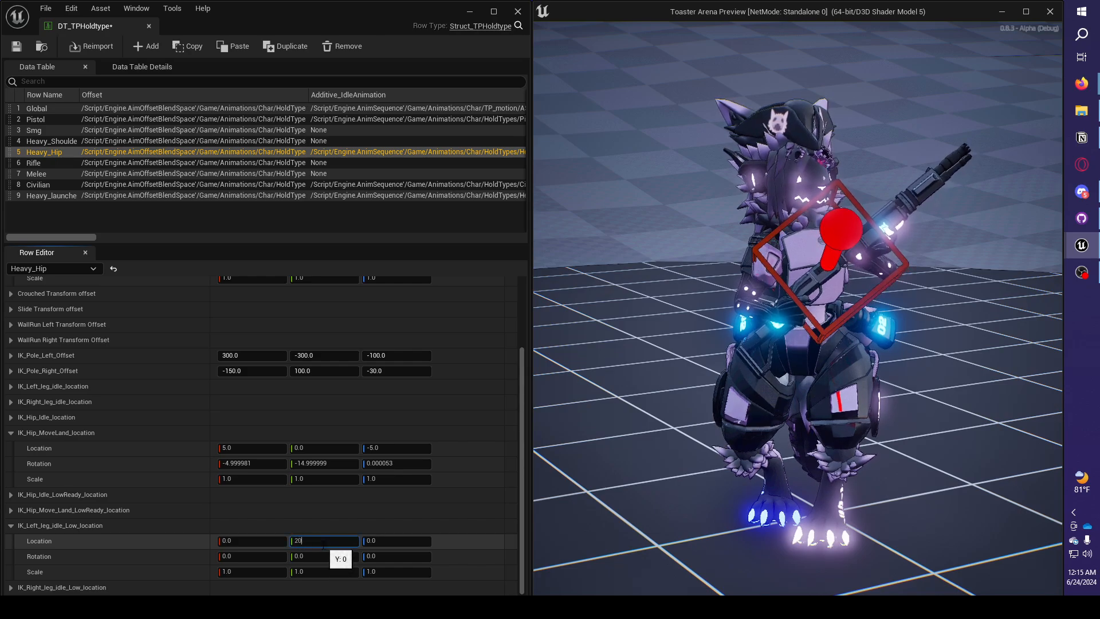
{"action": "key", "text": "Return"}
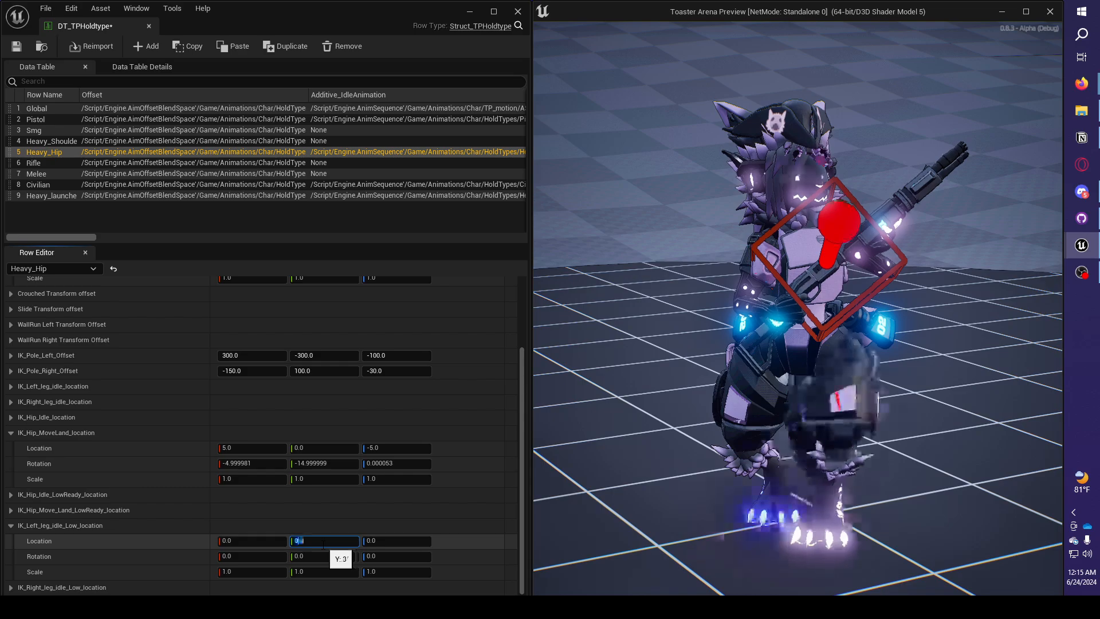
{"action": "type", "text": "0"}
{"action": "key", "text": "Return"}
Expand the IK_Right_leg_idle_Low_location and IK_Hip_Move_Land_LowReady_location settings and set the right leg's Y location to 10.
{"action": "left_click", "coordinate": [10, 588]}
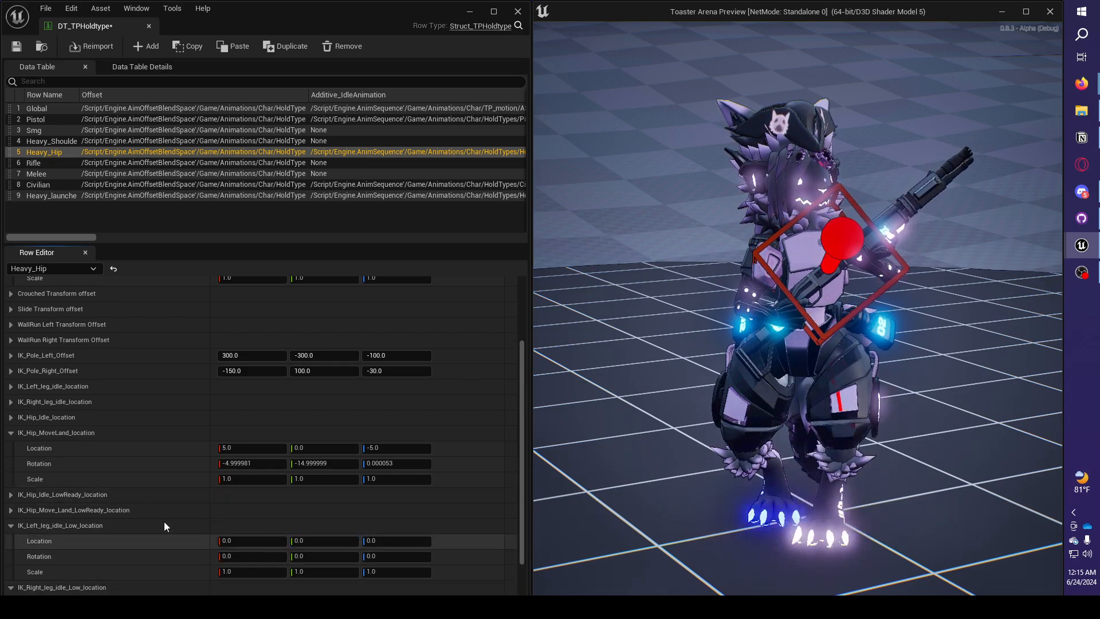
{"action": "scroll", "coordinate": [164, 521], "scroll_direction": "down", "scroll_amount": 2}
{"action": "left_click", "coordinate": [10, 463]}
{"action": "scroll", "coordinate": [18, 466], "scroll_direction": "down", "scroll_amount": 2}
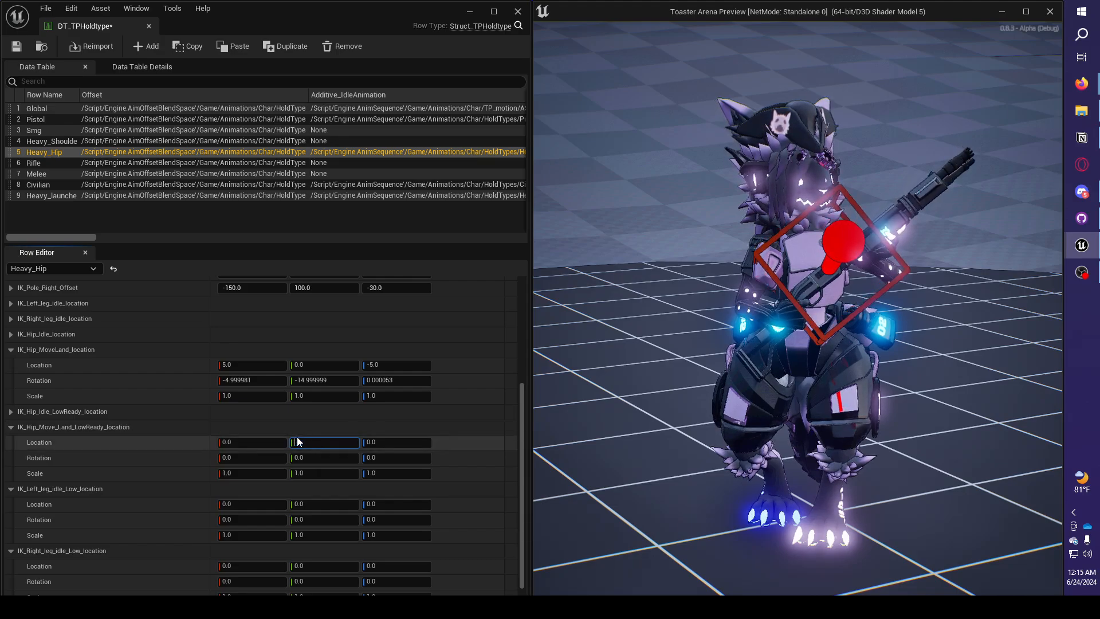
{"action": "scroll", "coordinate": [69, 539], "scroll_direction": "down", "scroll_amount": 1}
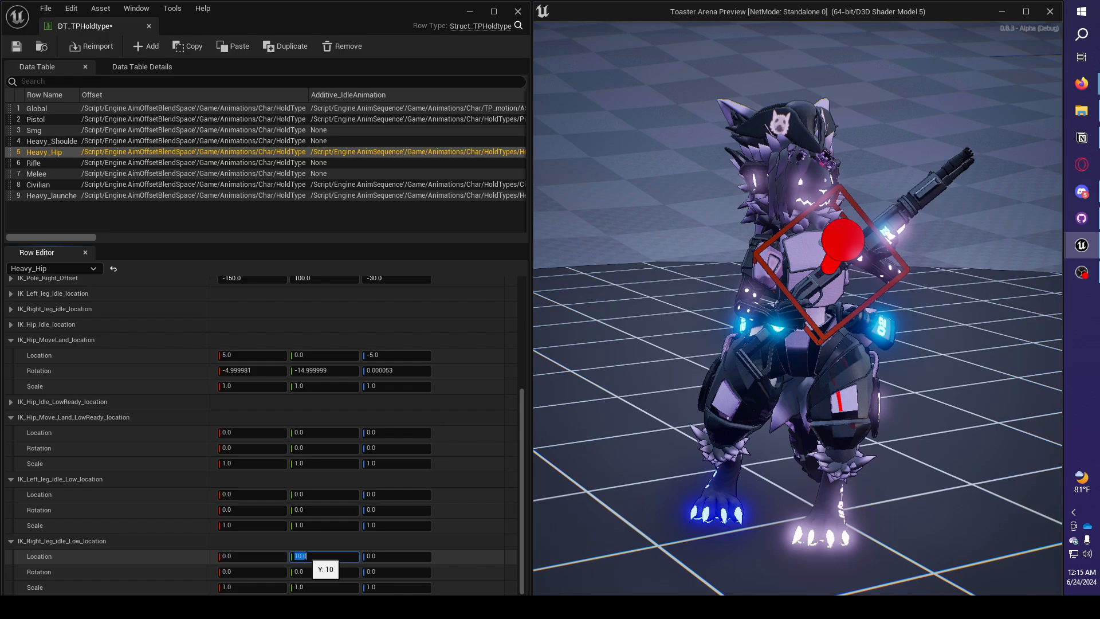
{"action": "left_click", "coordinate": [830, 479]}
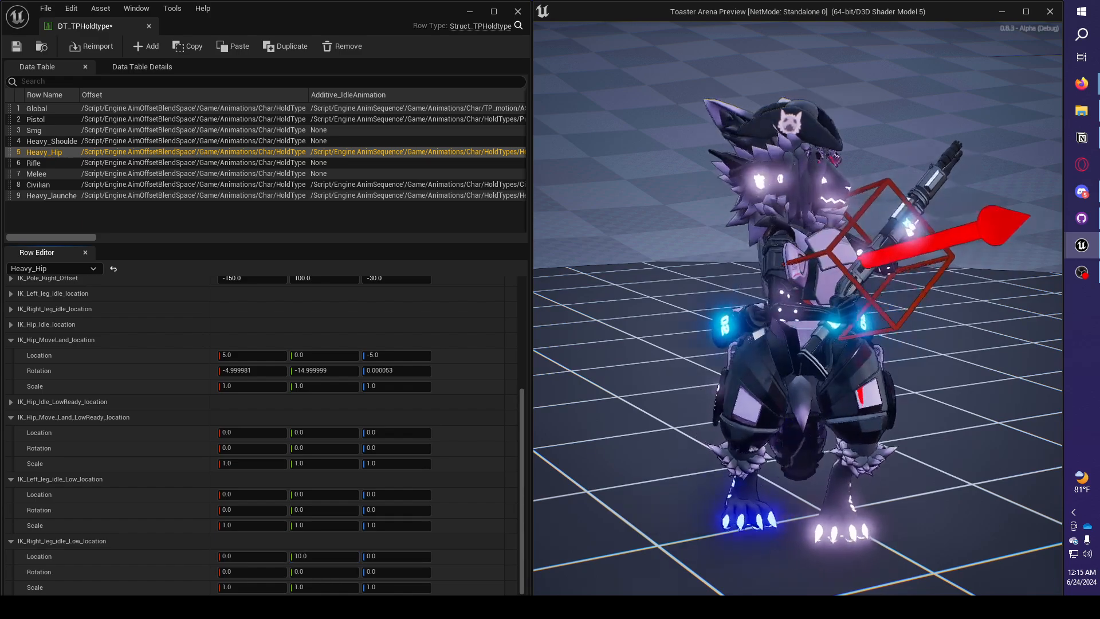
Set the Z rotation of IK_Right_leg_idle_Low_location to 25 and check the foot in the play preview.
{"action": "key", "text": "super"}
{"action": "left_click", "coordinate": [393, 572]}
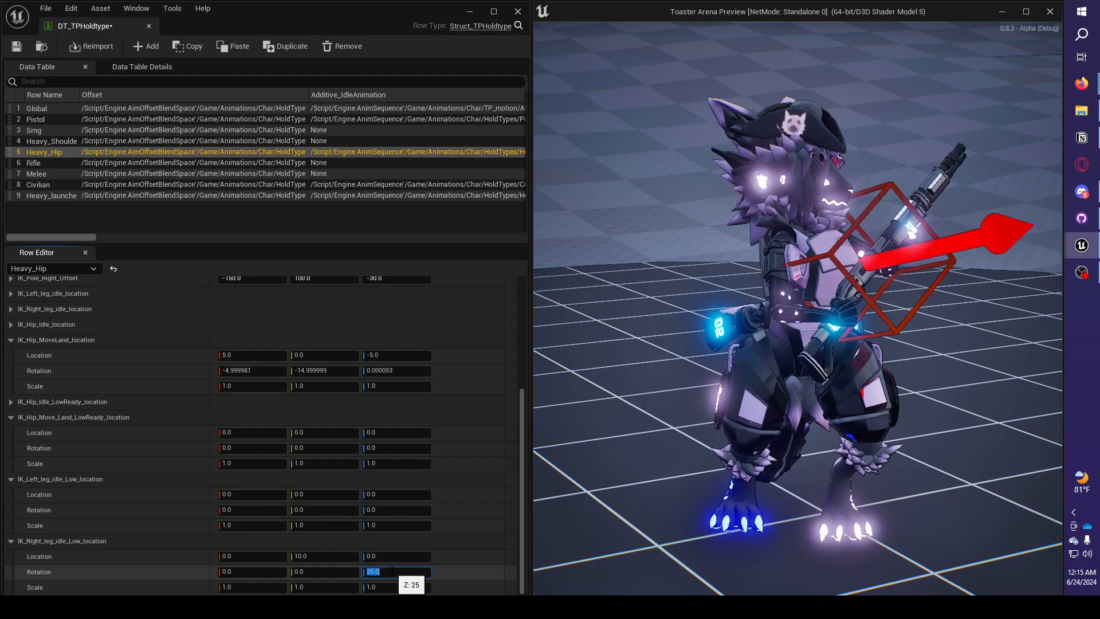
{"action": "left_click", "coordinate": [1035, 438]}
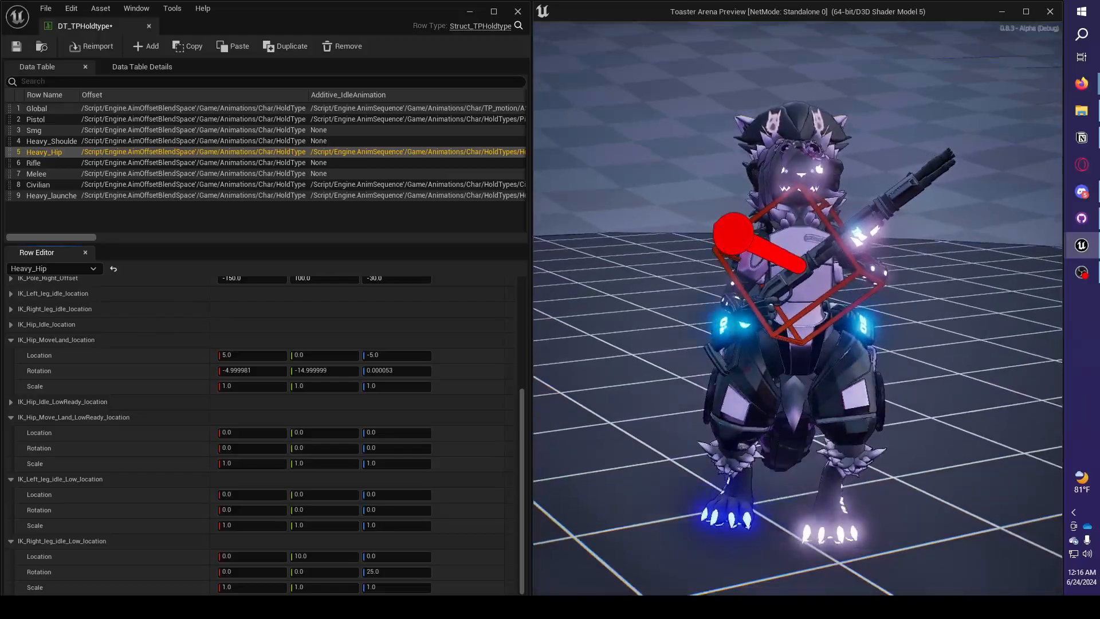
Try a Y location of -15 for IK_Left_leg_idle_Low_location, set it to -10, and check the stance in the play preview.
{"action": "key", "text": "super"}
{"action": "left_click", "coordinate": [534, 485]}
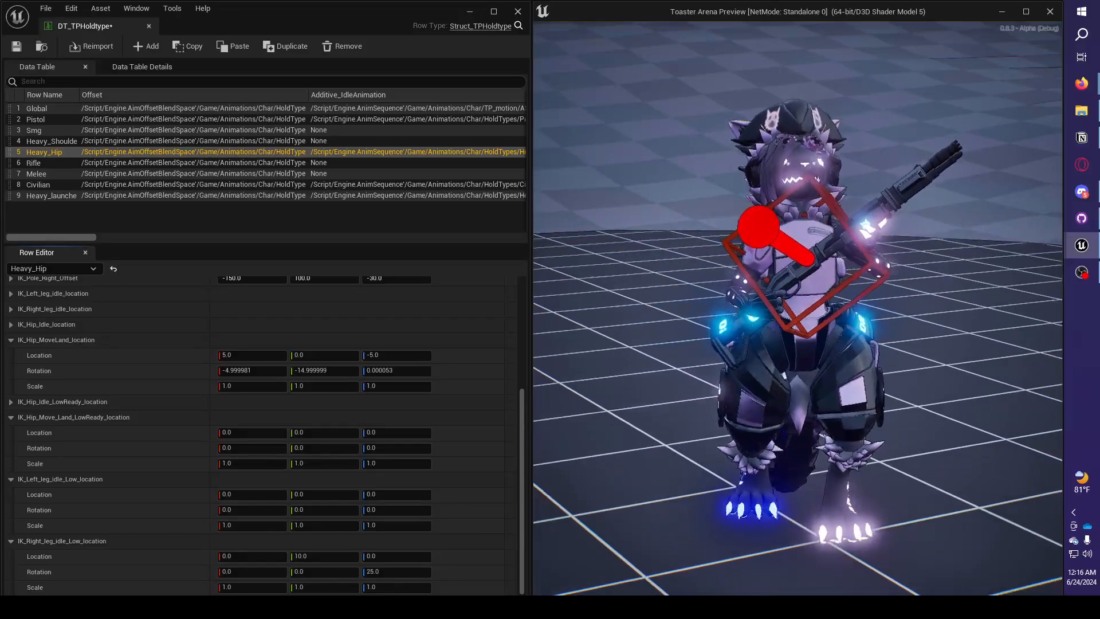
{"action": "key", "text": "super"}
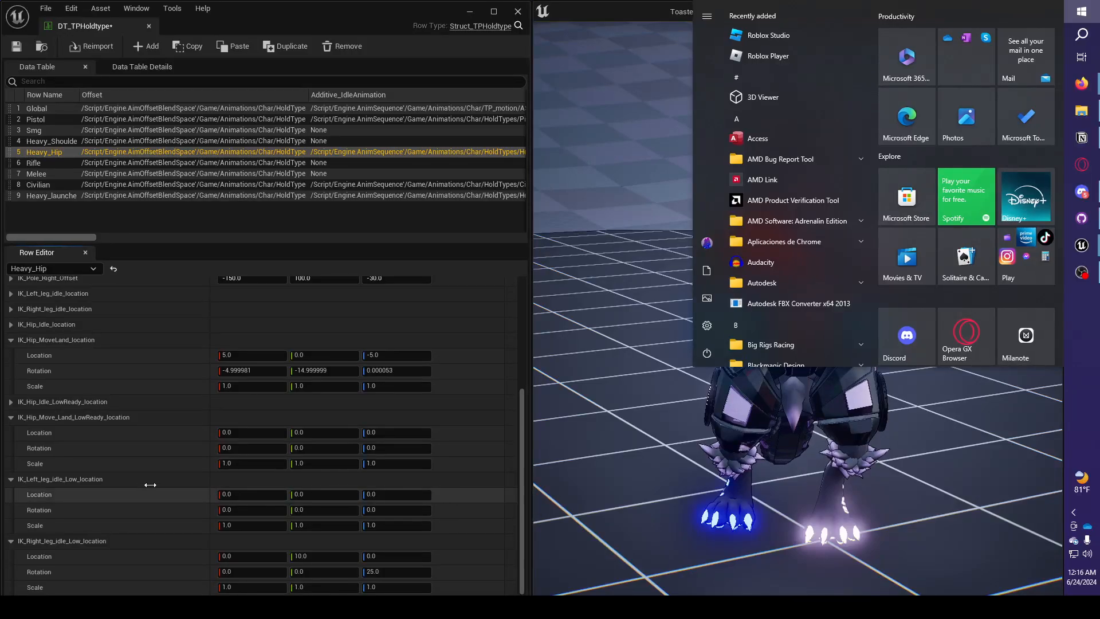
{"action": "key", "text": "super"}
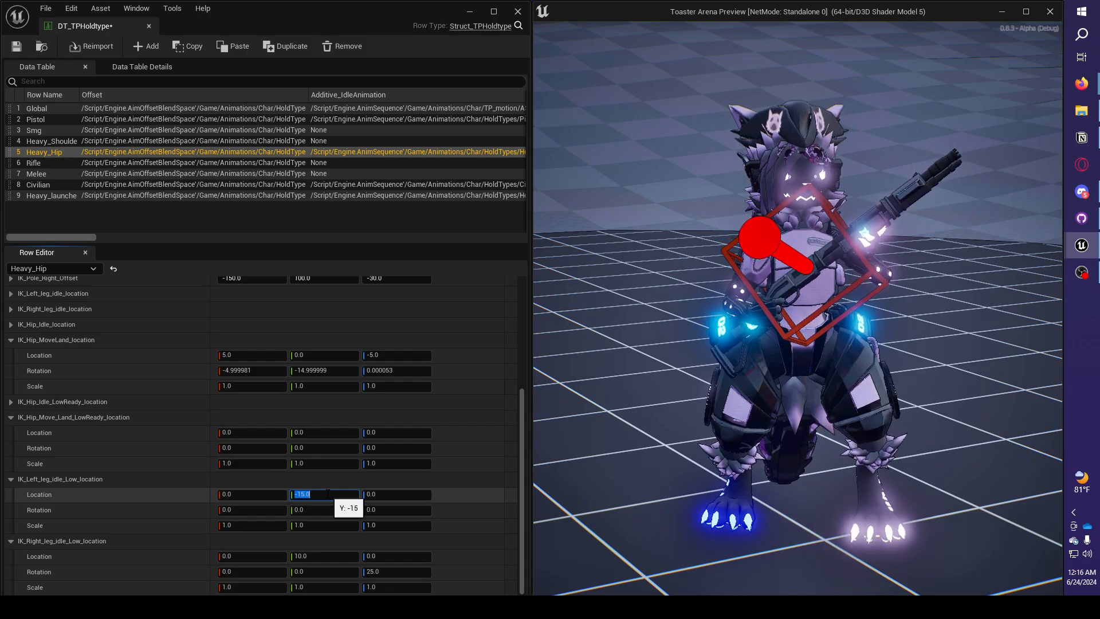
{"action": "left_click", "coordinate": [904, 433]}
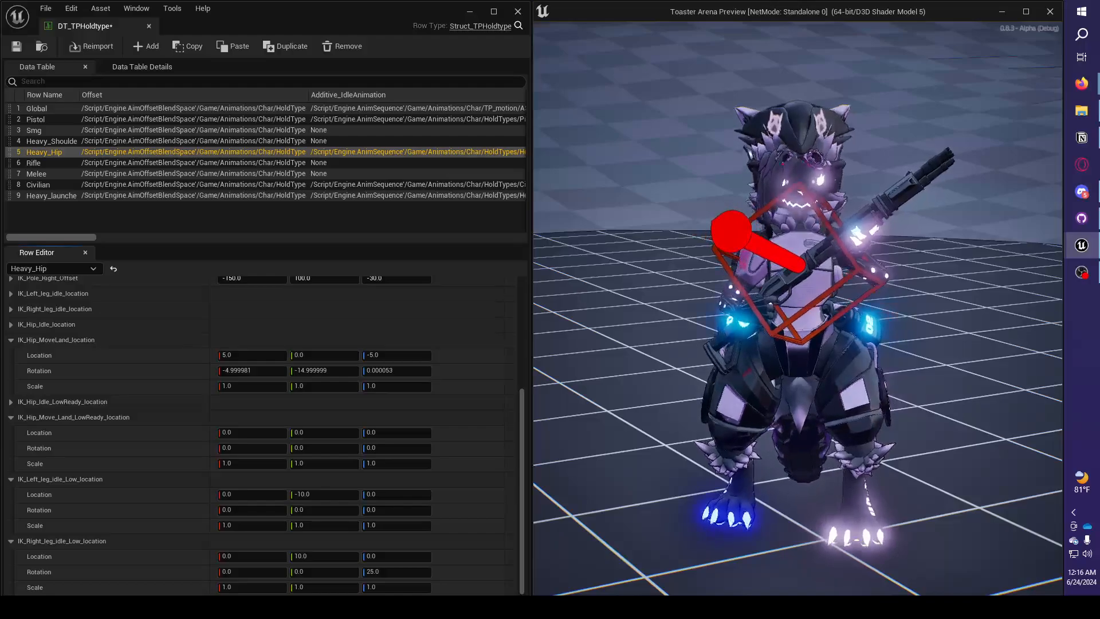
{"action": "key", "text": "super"}
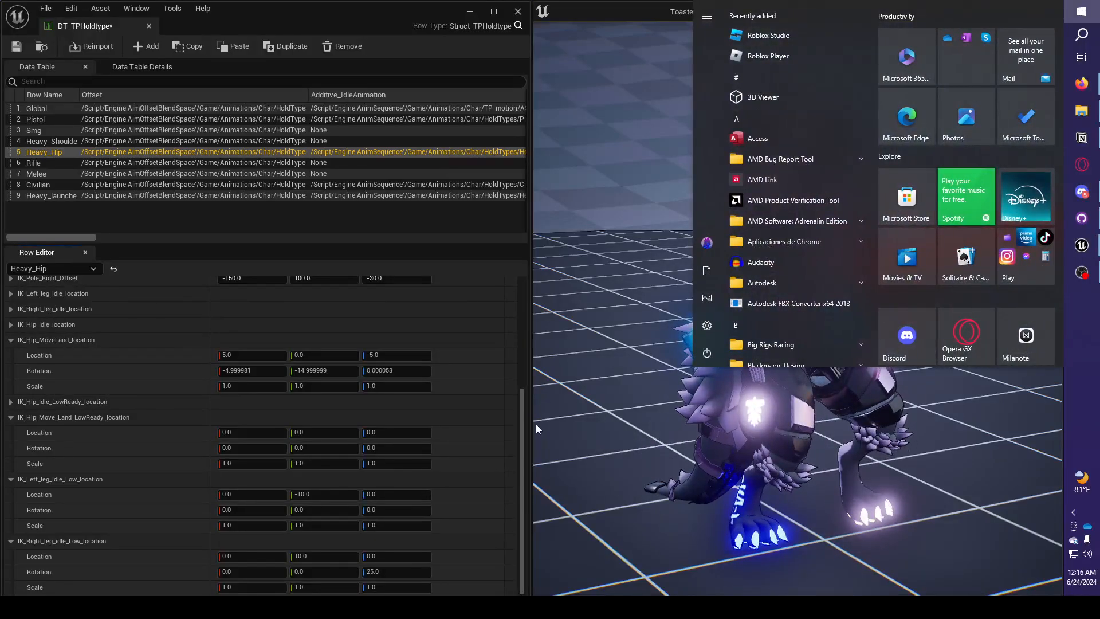
{"action": "left_click", "coordinate": [716, 386]}
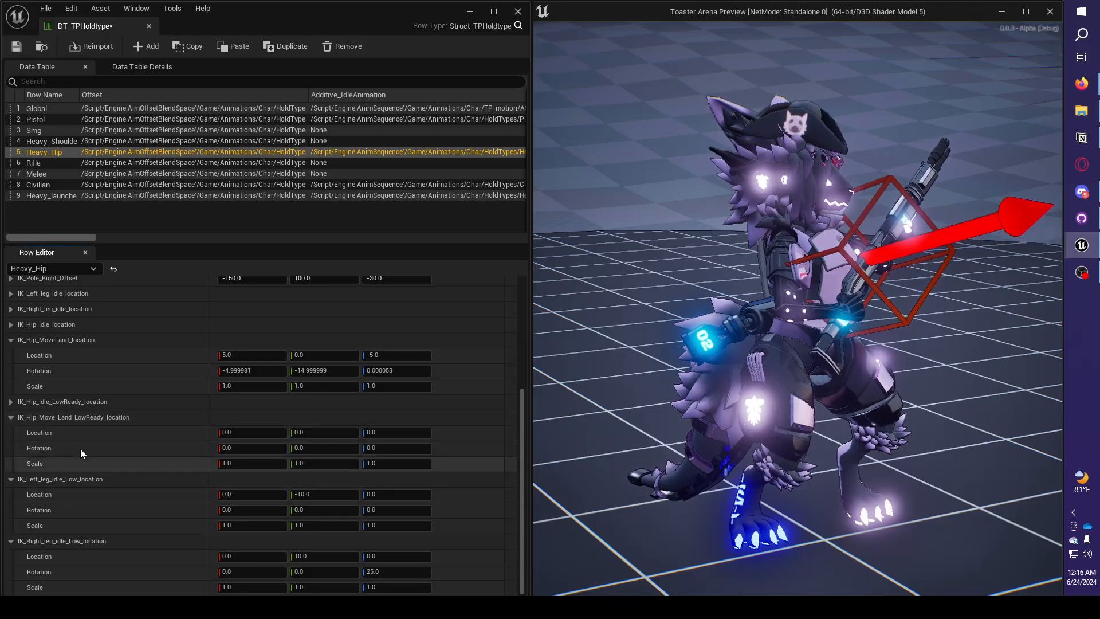
Expand IK_Hip_Idle_LowReady_location and set its Z location to -0.
{"action": "left_click", "coordinate": [11, 402]}
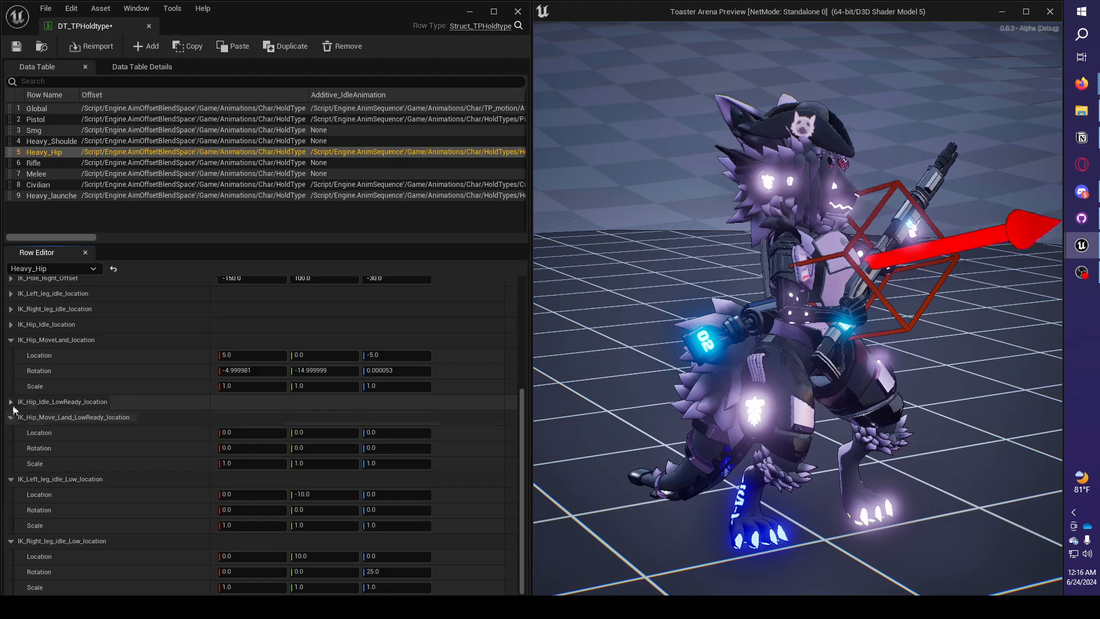
{"action": "left_click", "coordinate": [390, 414]}
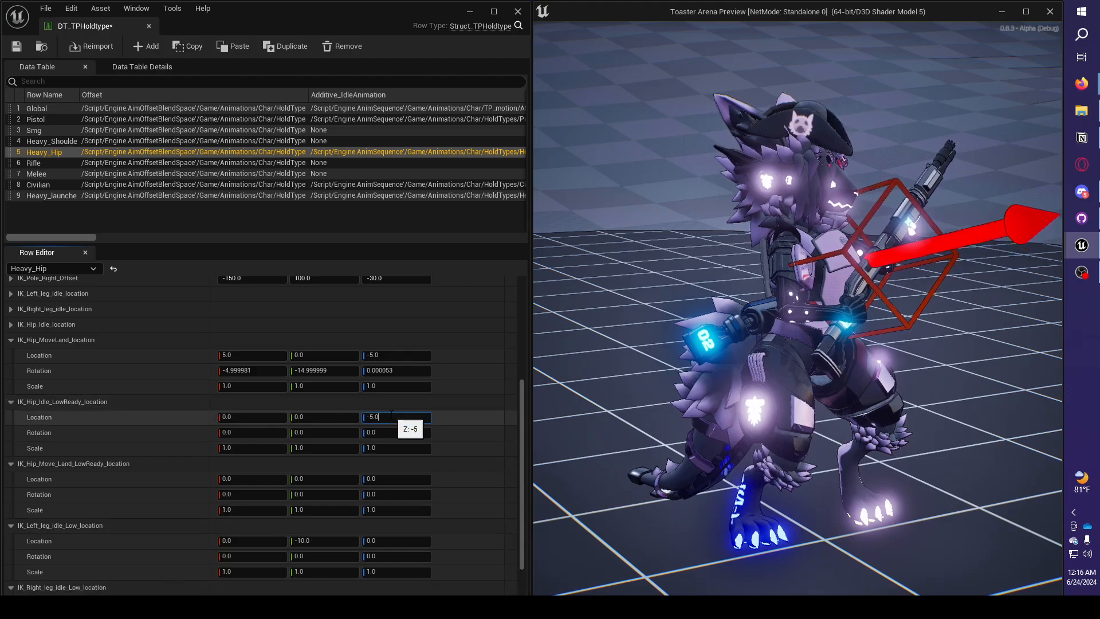
{"action": "key", "text": "Return"}
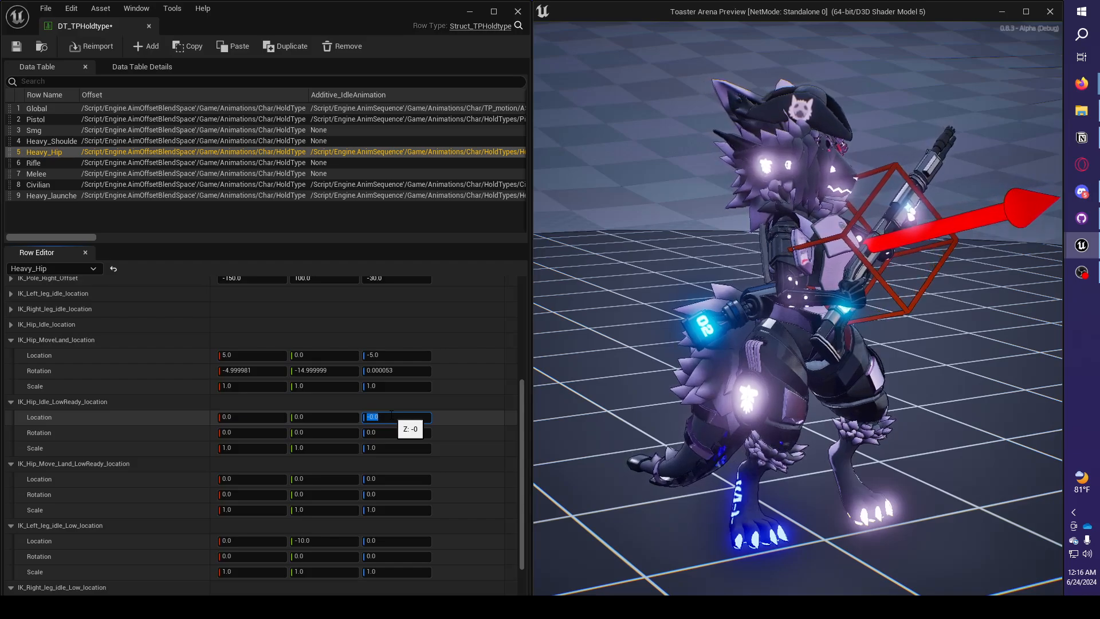
Try a Z location of -1 for both IK_Hip_Idle_LowReady_location and IK_Hip_Move_Land_LowReady_location.
{"action": "key", "text": "Return"}
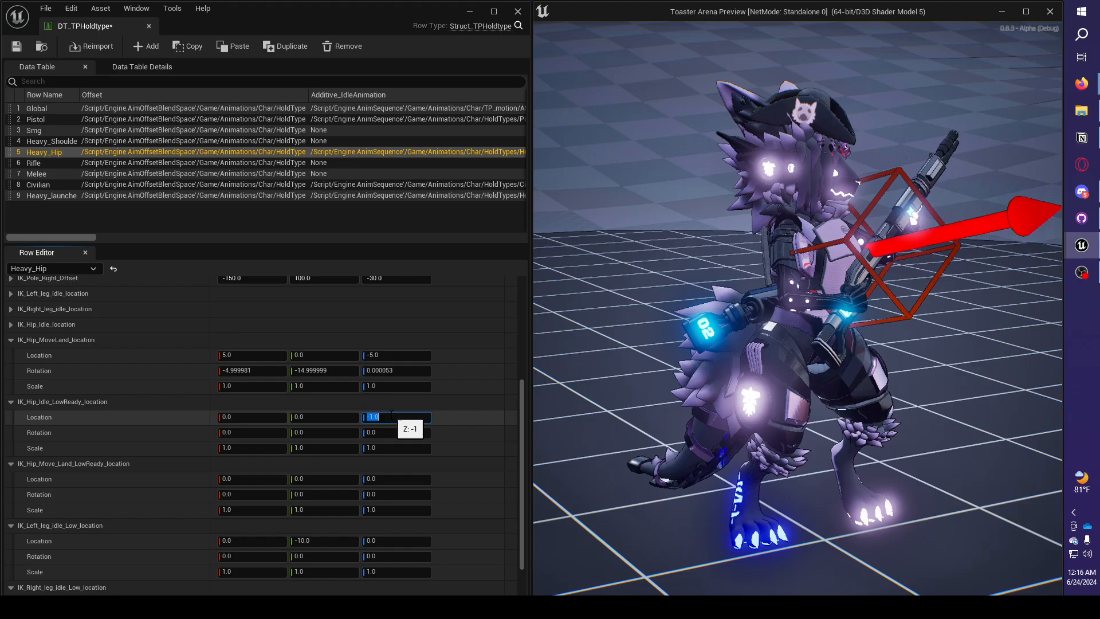
{"action": "left_click", "coordinate": [452, 420]}
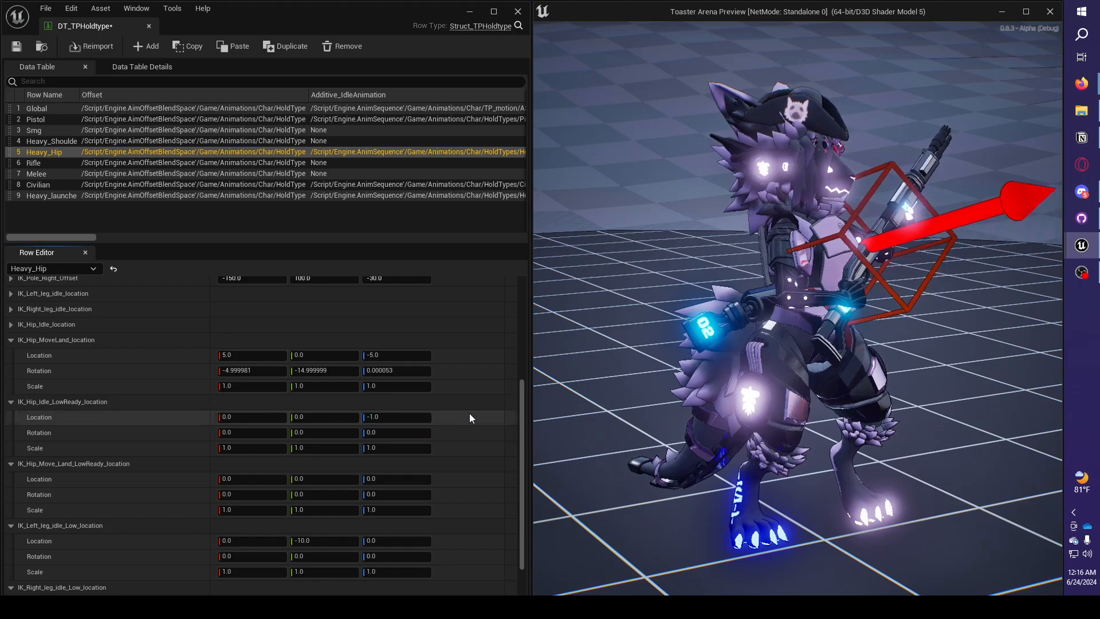
{"action": "left_click", "coordinate": [397, 481]}
{"action": "type", "text": "-1"}
{"action": "key", "text": "Return"}
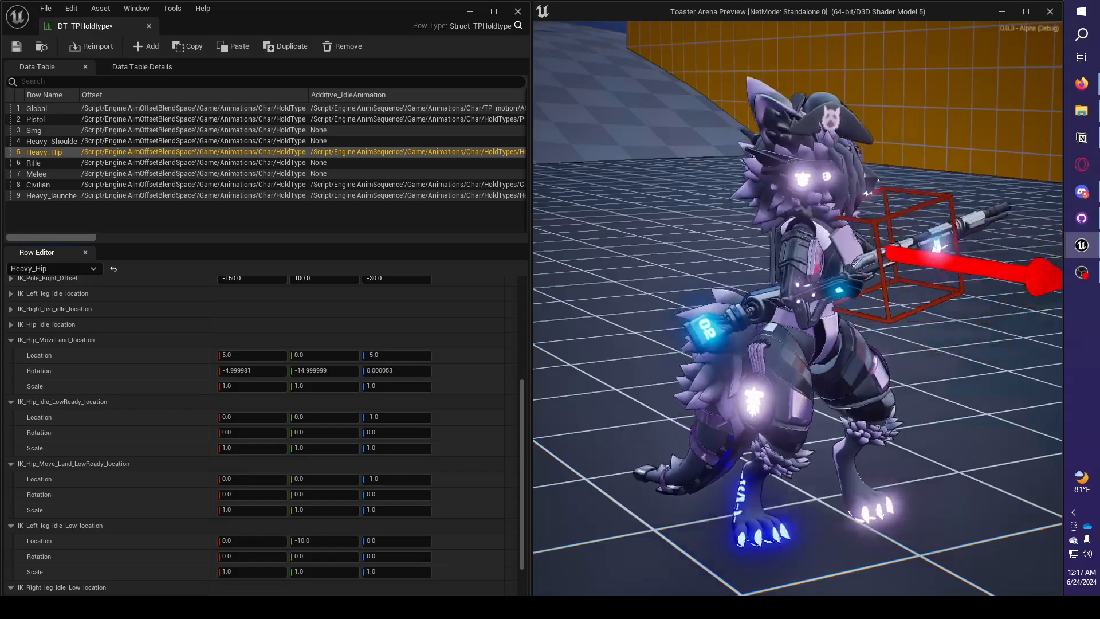
Move the character sideways in both directions in the play preview and examine the hip and leg pose while moving and stopping.
{"action": "key", "text": "d"}
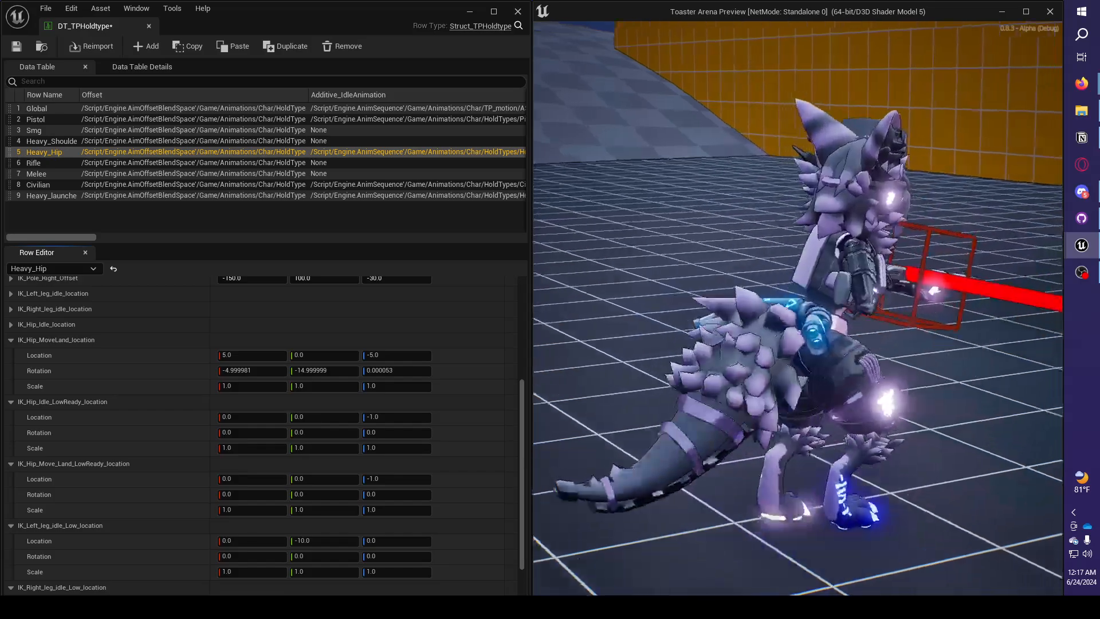
{"action": "key", "text": "a"}
{"action": "key", "text": "d"}
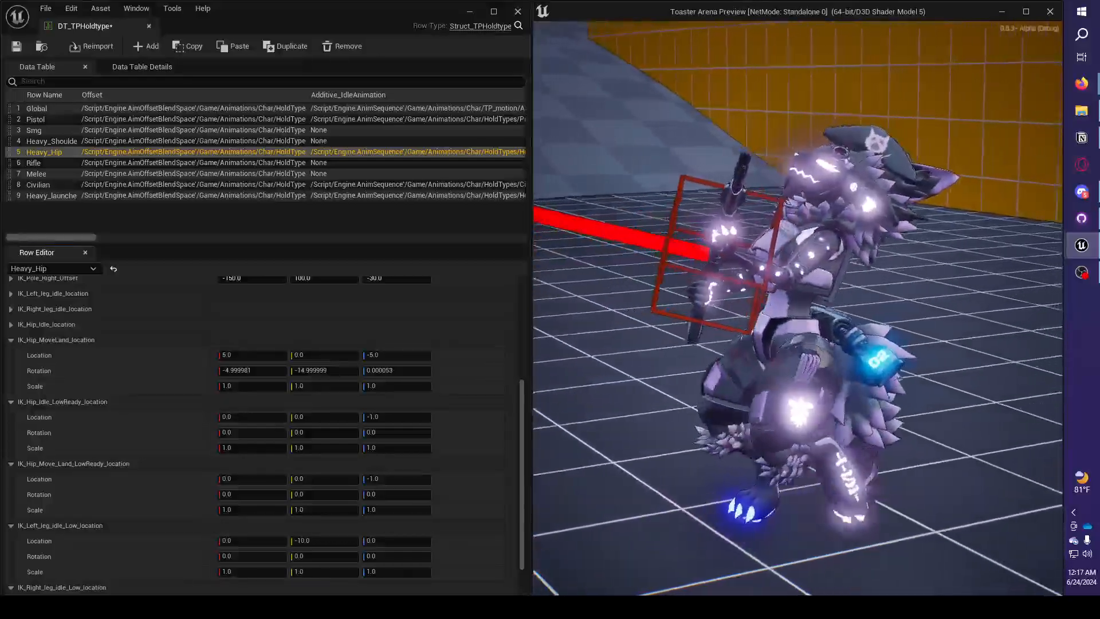
{"action": "key", "text": "d"}
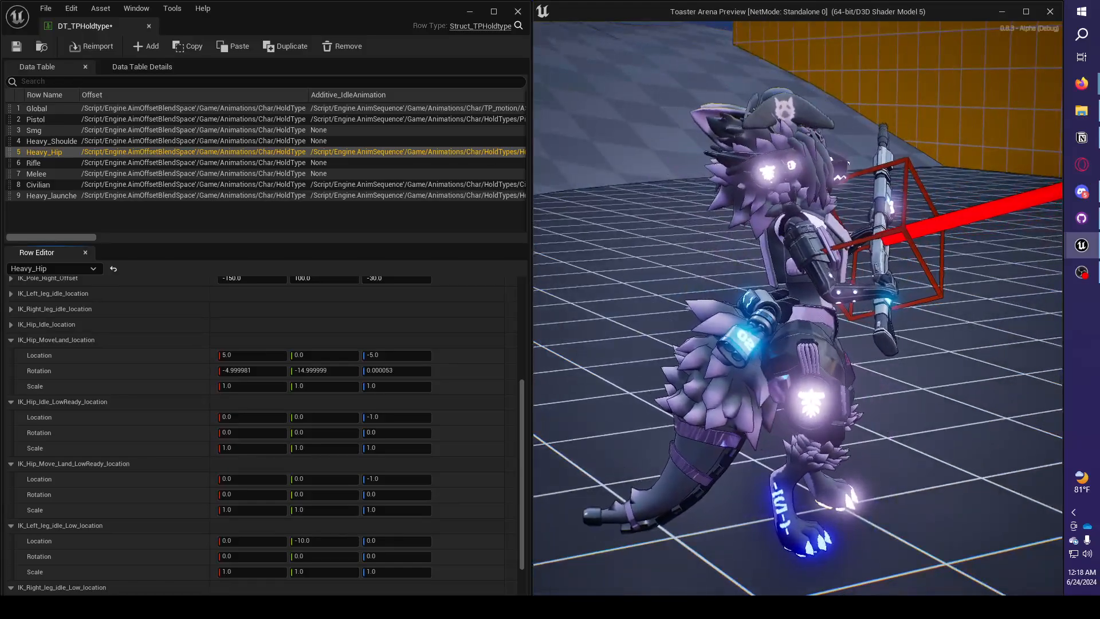
Return to the row values and set the Z location of IK_Hip_Idle_LowReady_location to -2.
{"action": "key", "text": "super"}
{"action": "key", "text": "super"}
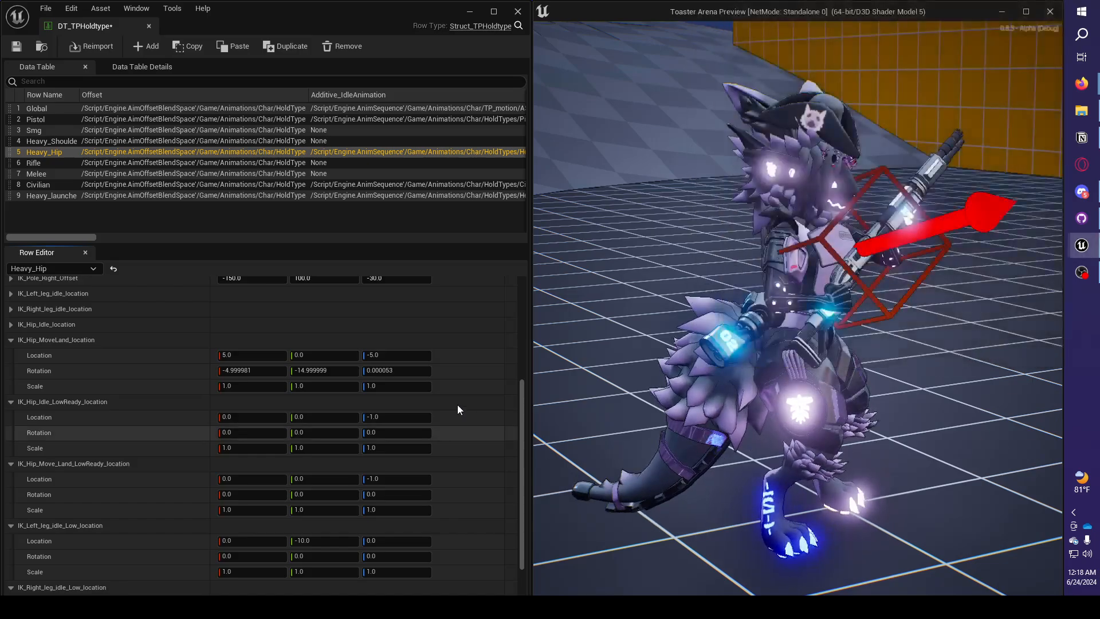
{"action": "left_click", "coordinate": [396, 416]}
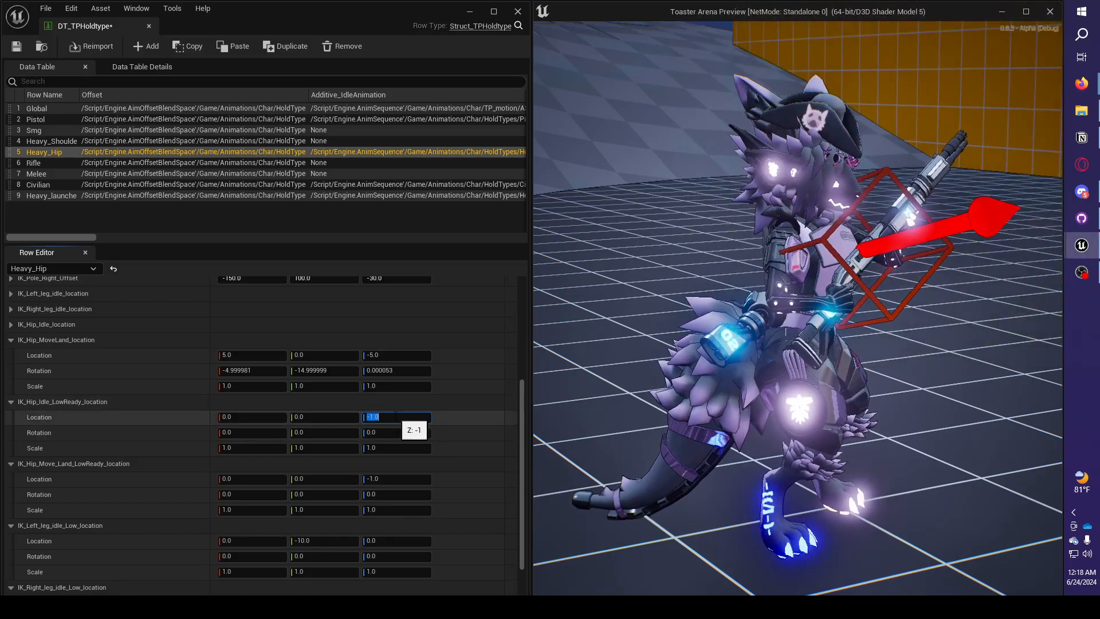
{"action": "type", "text": "-2"}
{"action": "key", "text": "Return"}
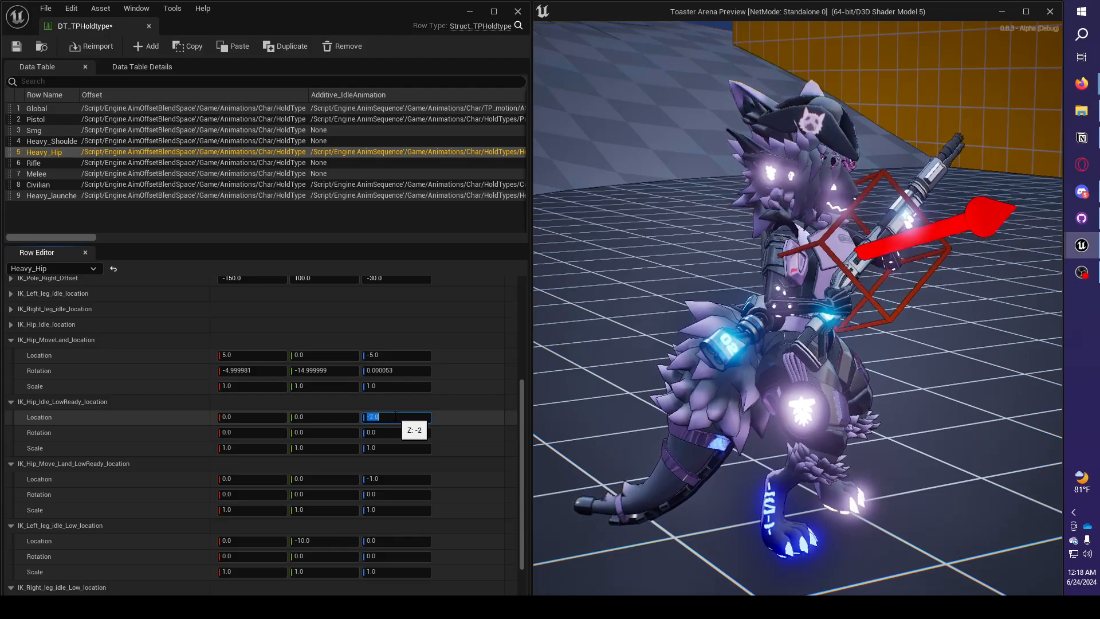
{"action": "left_click", "coordinate": [465, 397]}
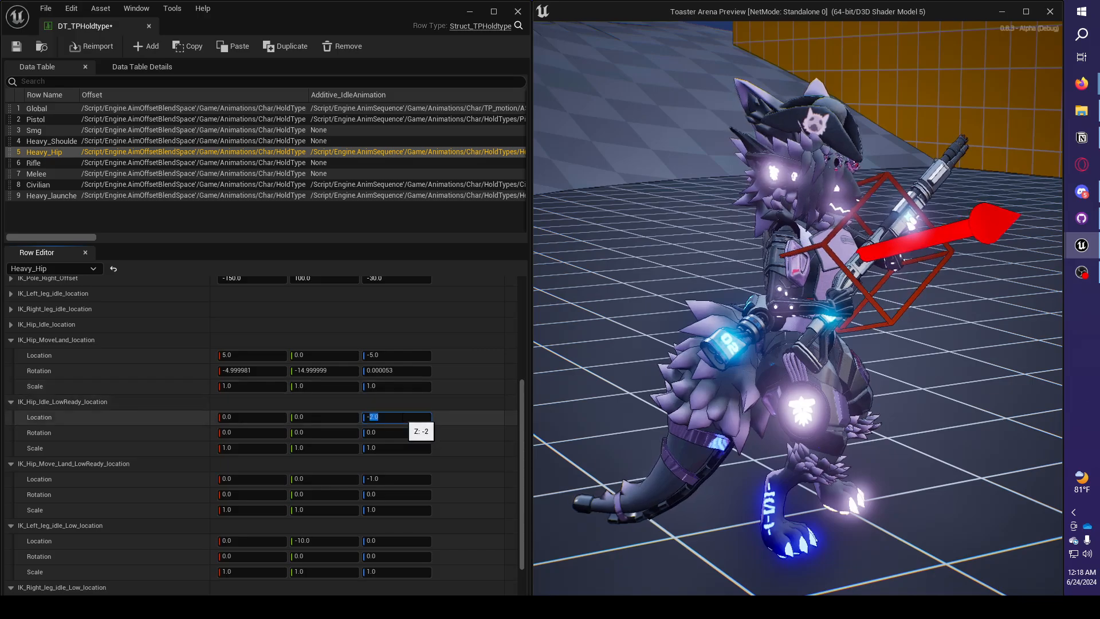
Set the Z location of IK_Hip_Move_Land_LowReady_location to -2.
{"action": "left_click", "coordinate": [401, 479]}
{"action": "type", "text": "2"}
{"action": "key", "text": "Return"}
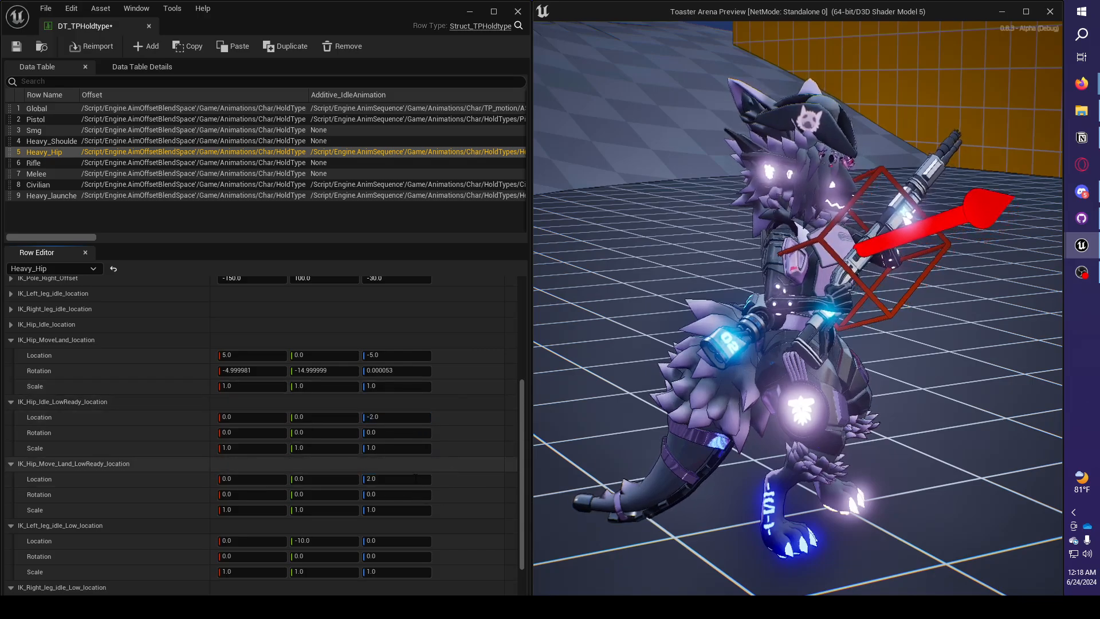
{"action": "left_click", "coordinate": [409, 479]}
{"action": "type", "text": "-"}
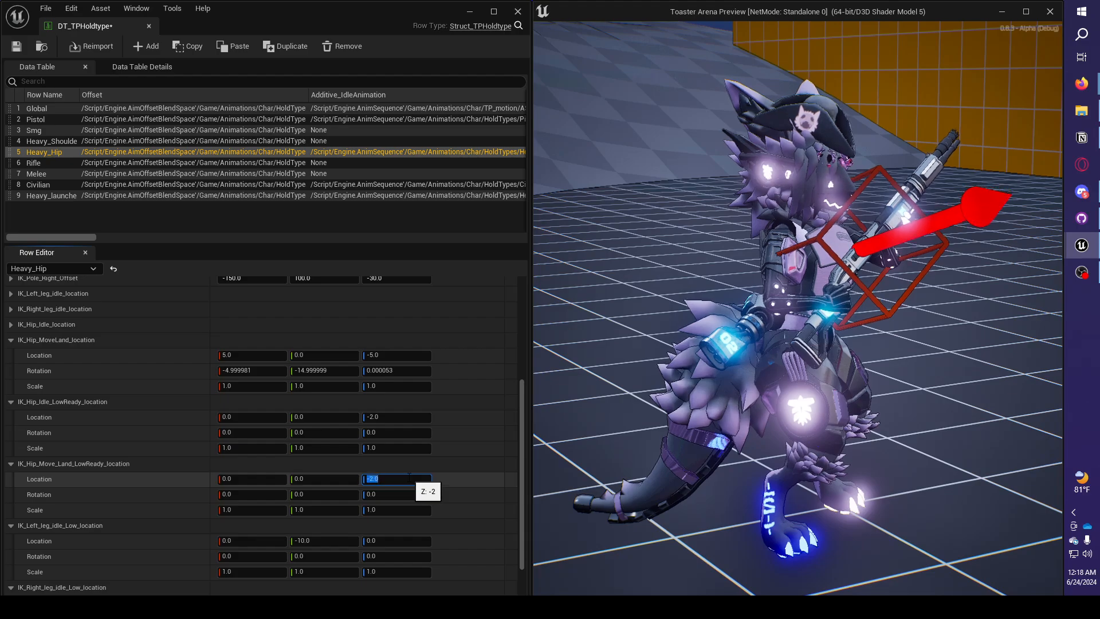
{"action": "key", "text": "Return"}
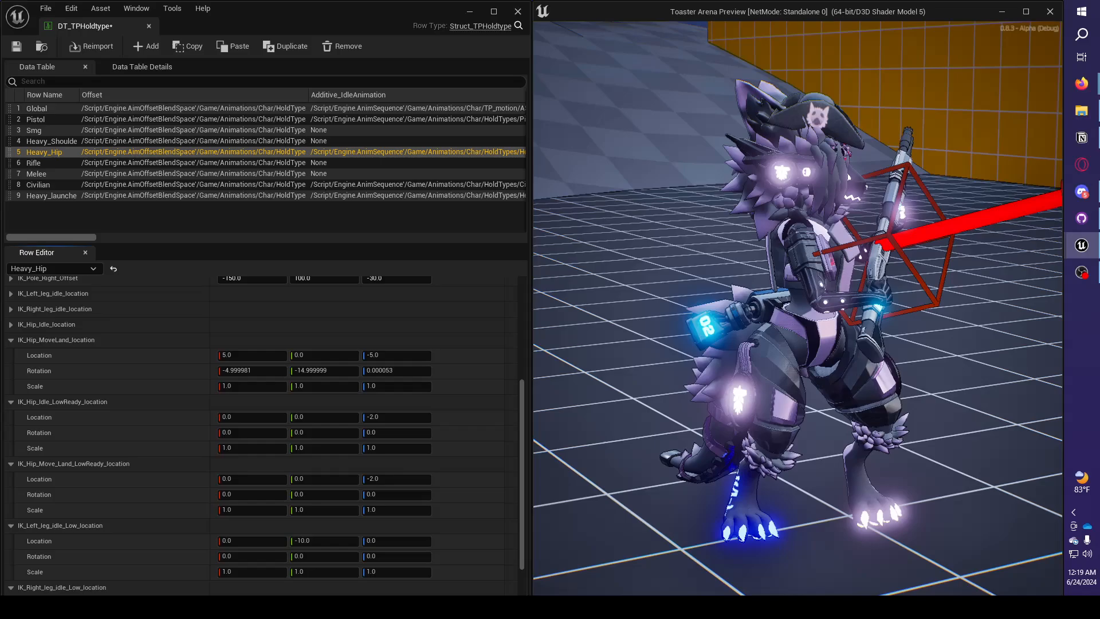
{"action": "key", "text": "super"}
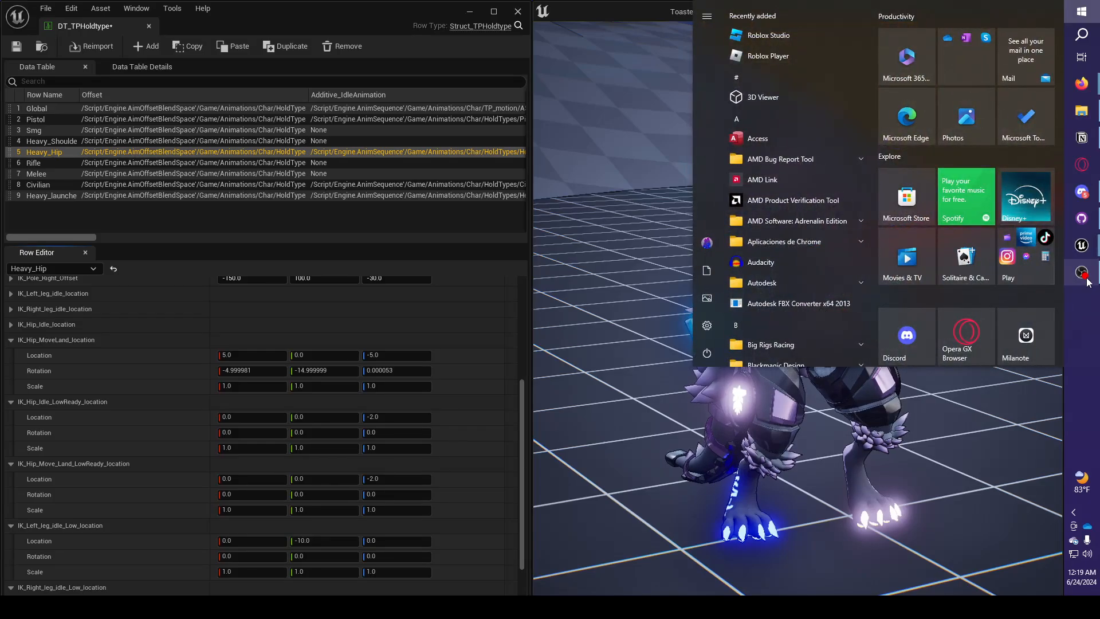
{"action": "left_click", "coordinate": [954, 431]}
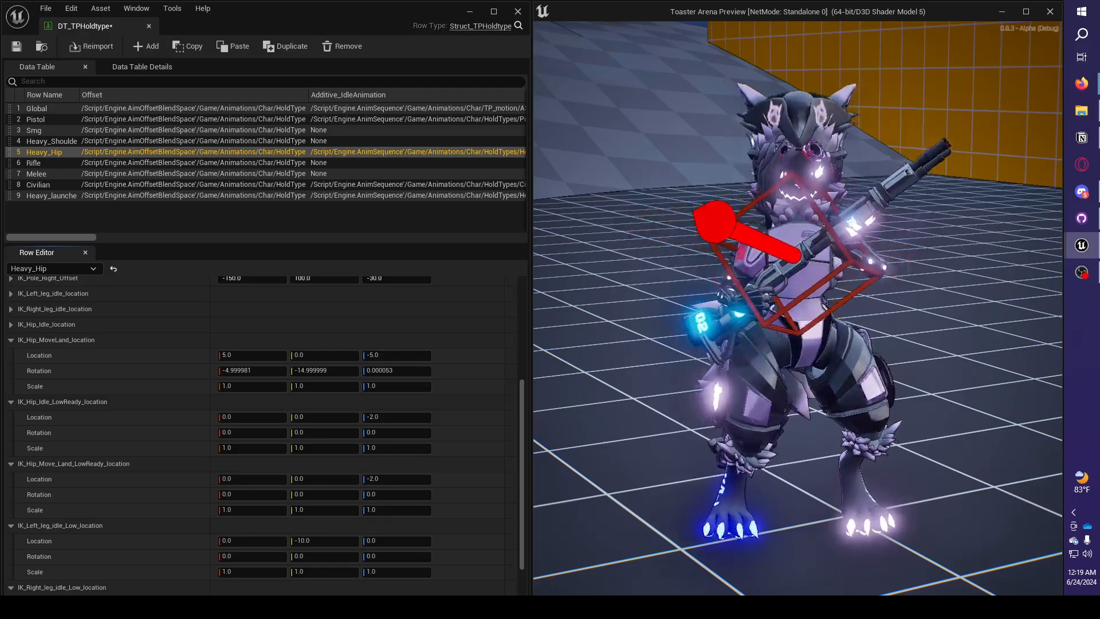
{"action": "key", "text": "super"}
{"action": "left_click", "coordinate": [1081, 272]}
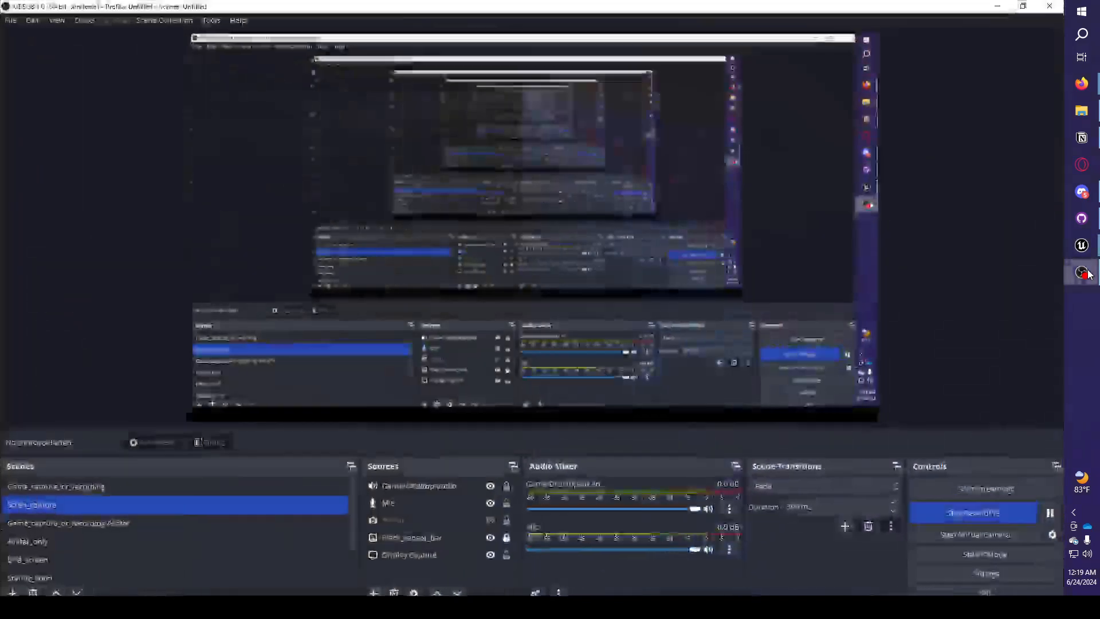